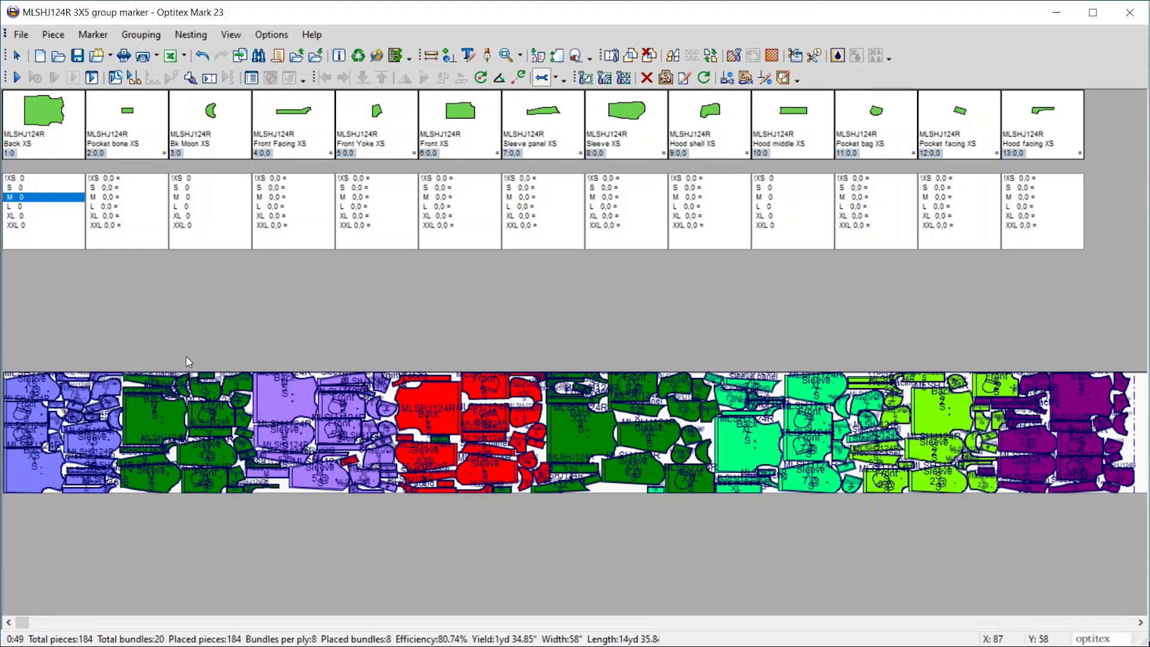
Box-select all 184 pieces on the MLSHJ124R 3X5 group marker
mouse_move(19, 342)
left_mouse_down()
mouse_move(783, 515)
mouse_move(1126, 566)
left_mouse_up()
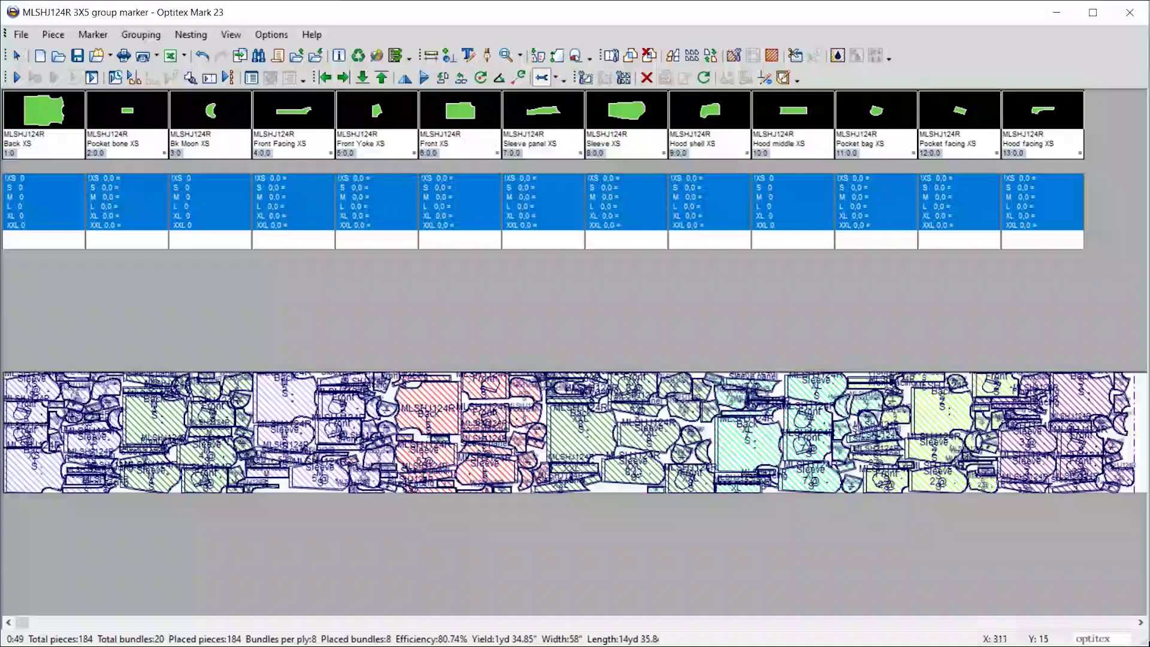
Delete every piece and lay Back XXL alone at the marker's left edge (42.53%, 33.62")
key("Delete")
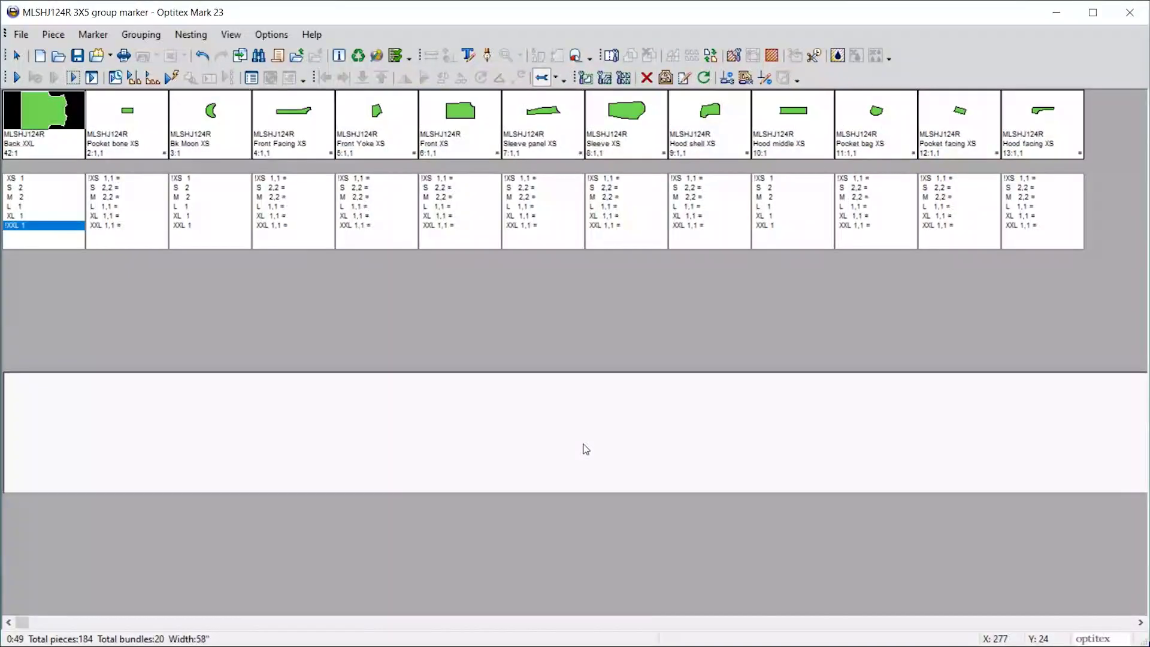
left_click(145, 420)
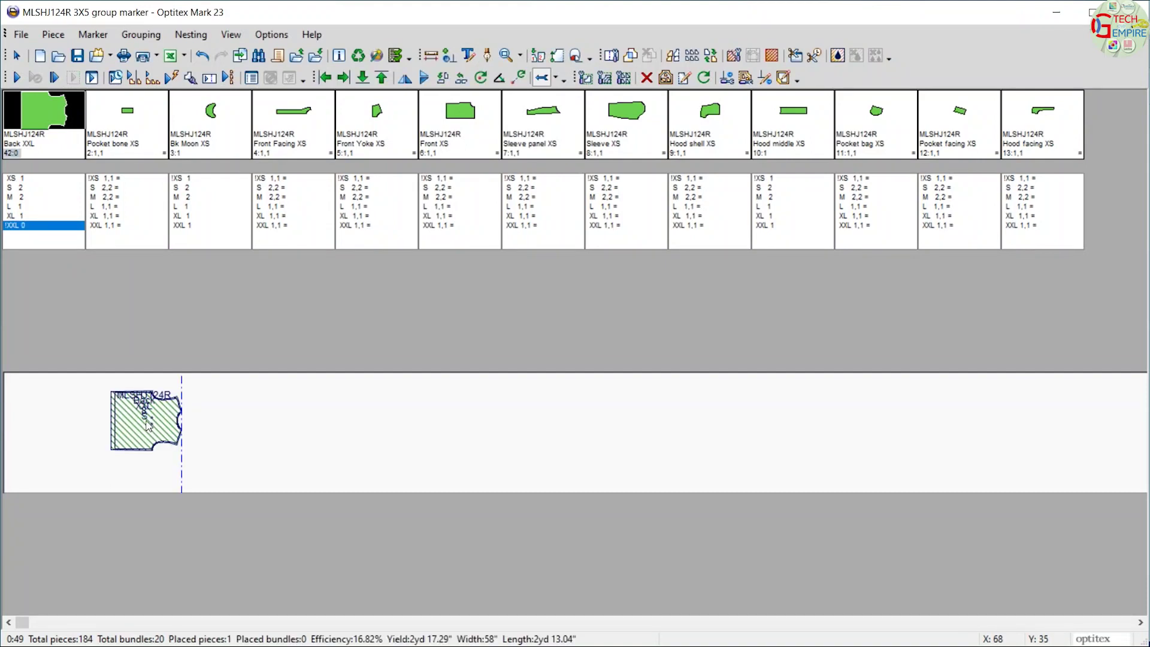
left_click_drag(146, 420, 34, 453)
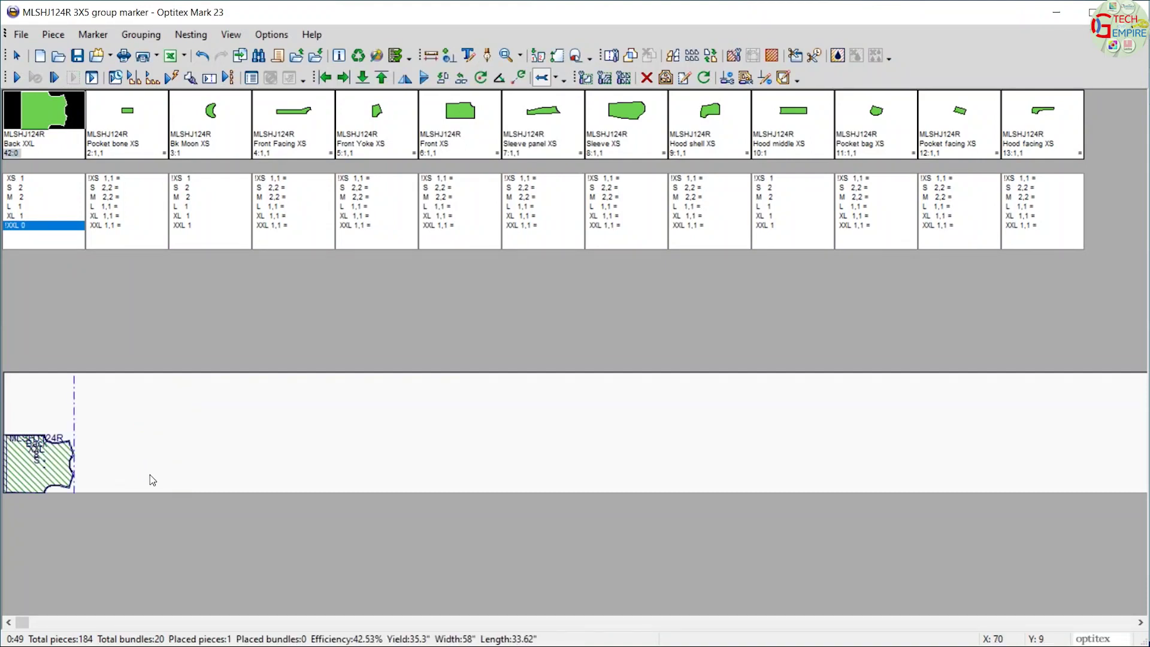
scroll(149, 475, "up", 2)
left_click(275, 433)
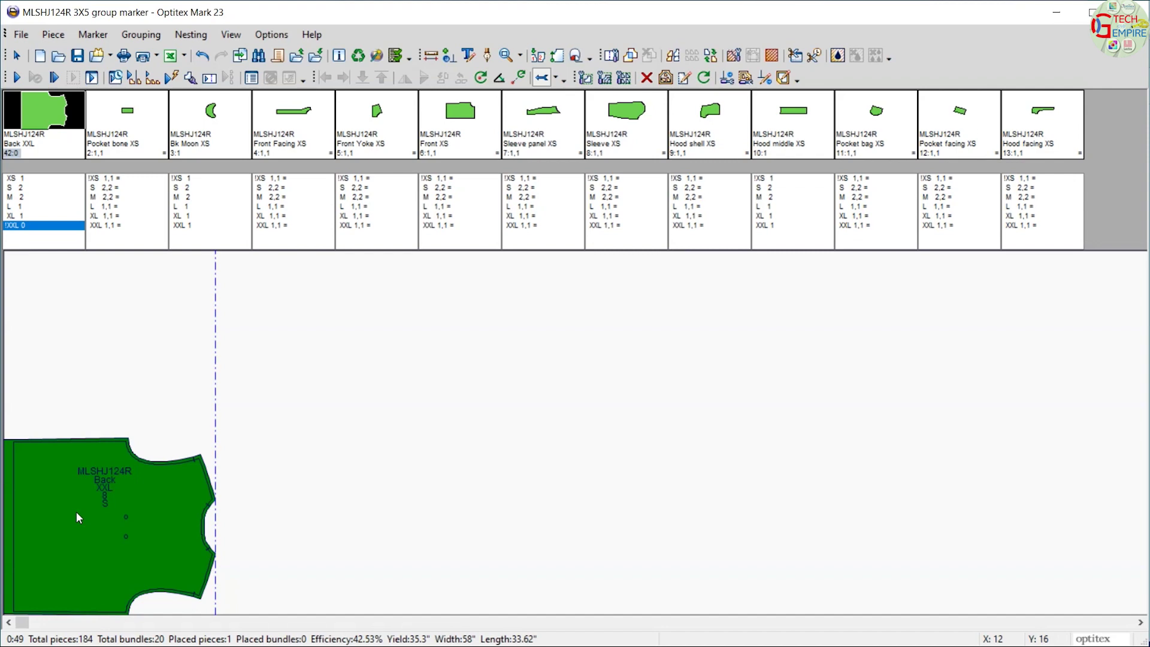
Return Back XXL to the piece list and change the stripe start point X from 10 to 12
double_click(77, 512)
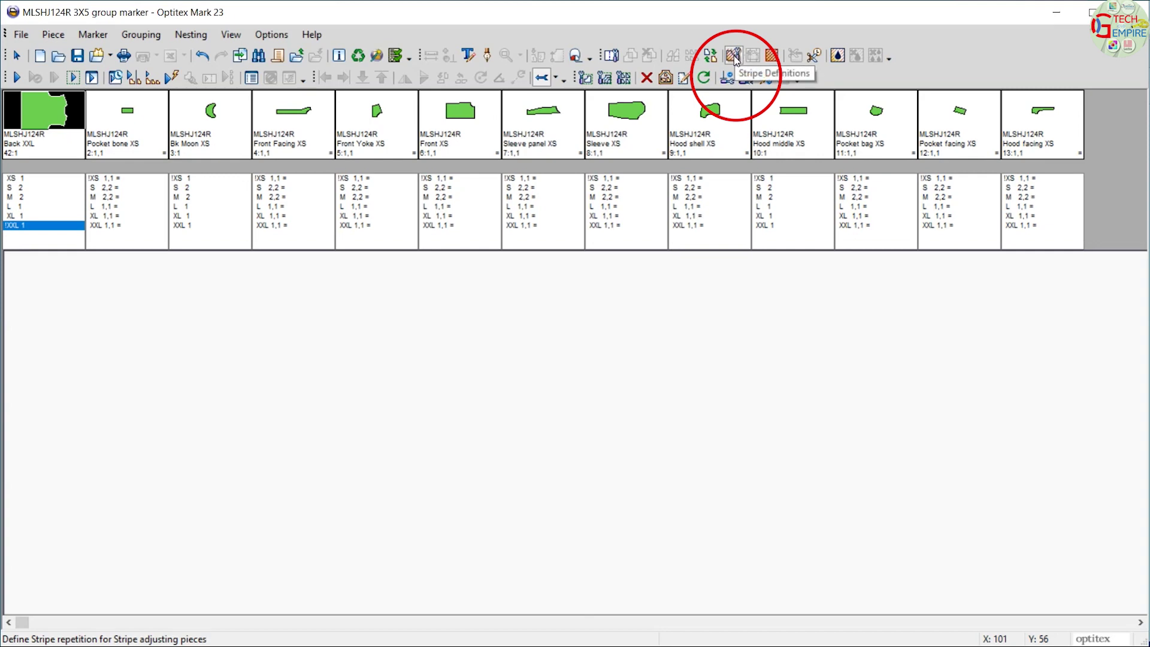
left_click(733, 56)
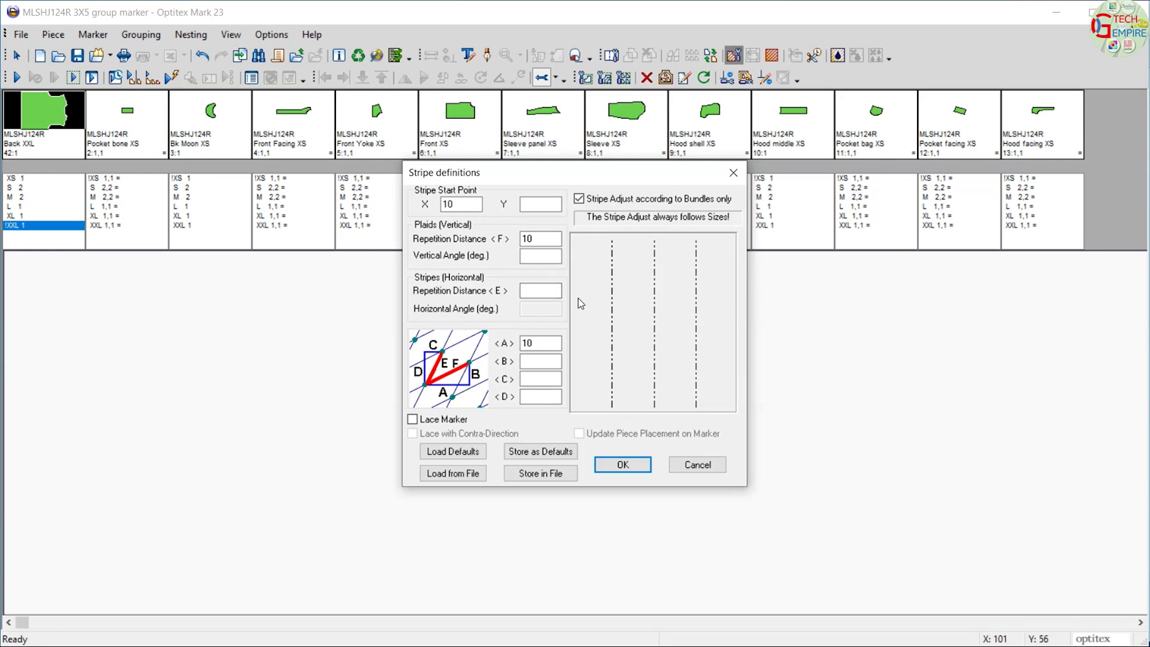
key("Tab")
type("12")
left_click(625, 466)
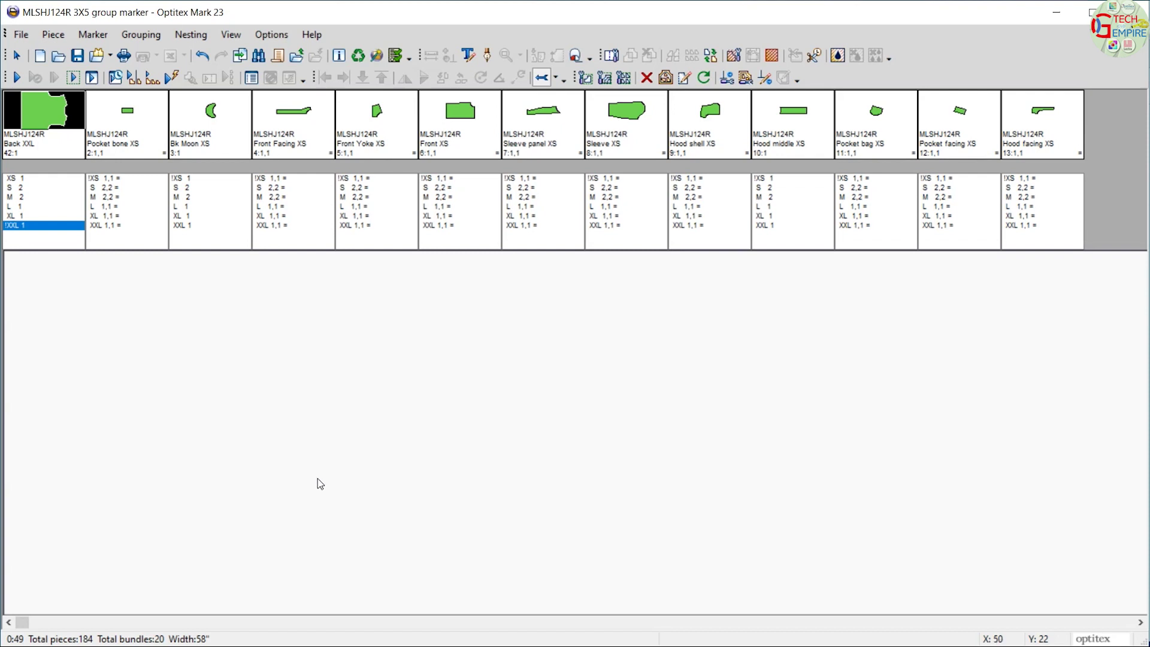
left_click(278, 36)
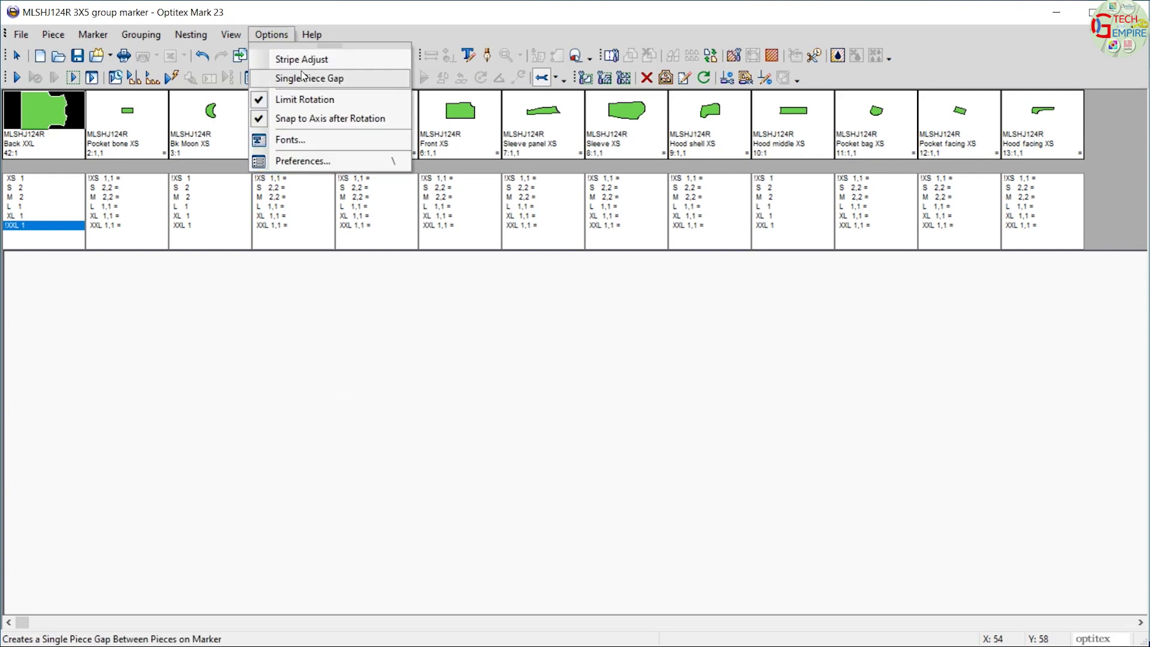
Enable Stripe Adjust and put Back XXL back on the striped marker
left_click(309, 60)
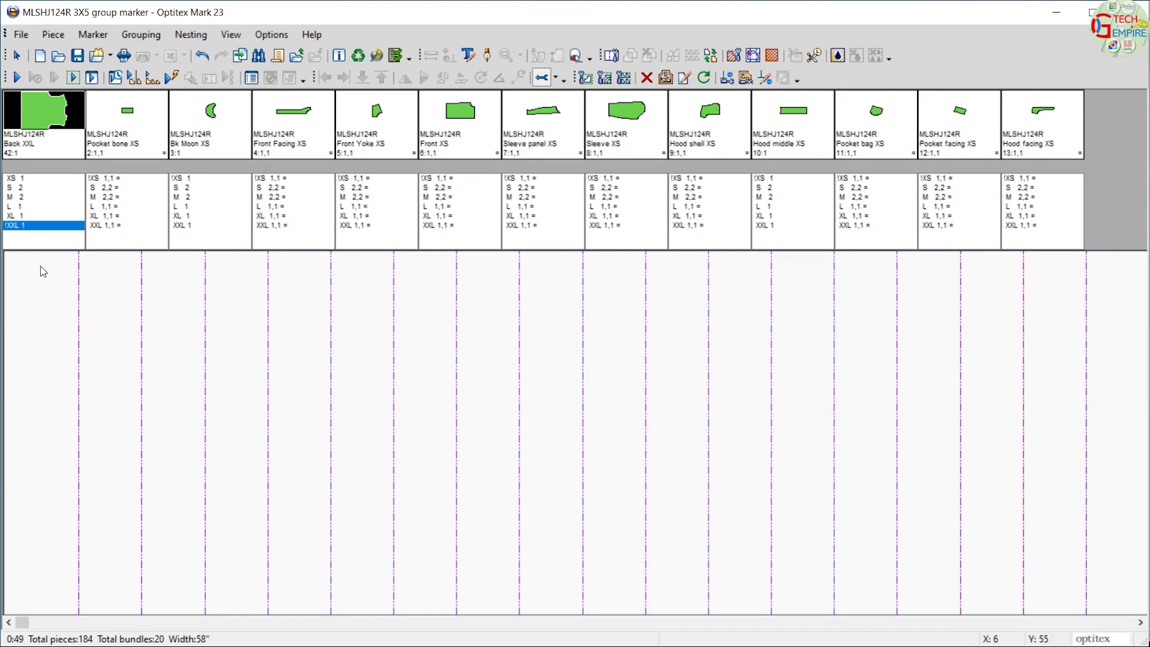
left_click(95, 386)
left_click_drag(95, 386, 146, 442)
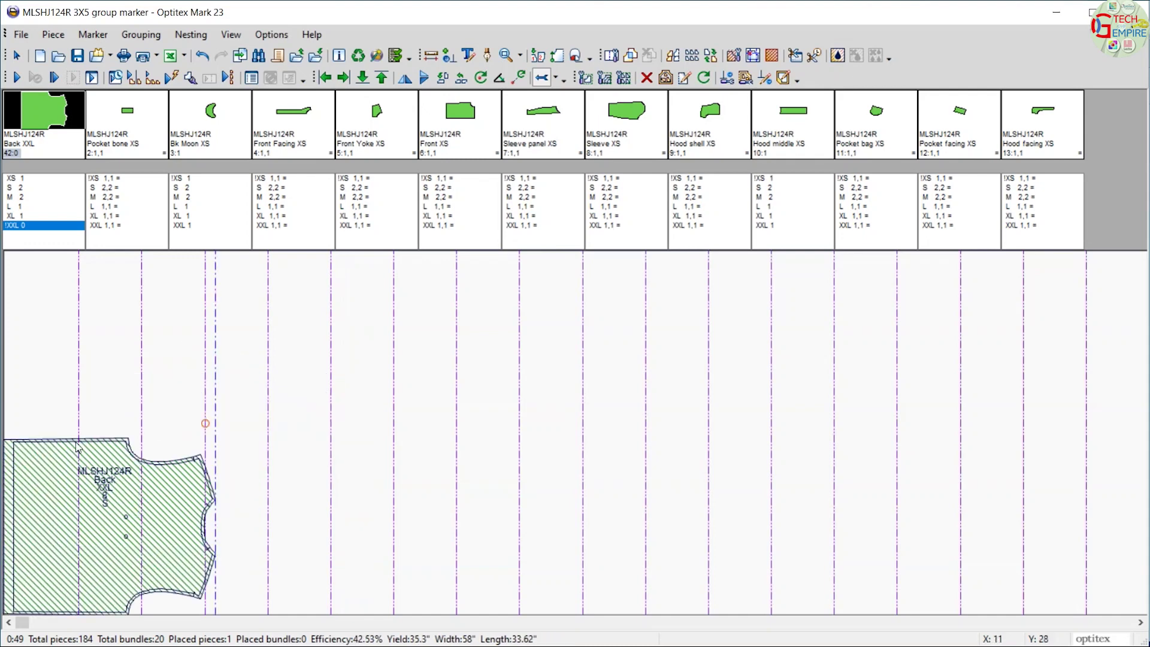
left_click_drag(146, 442, 339, 446)
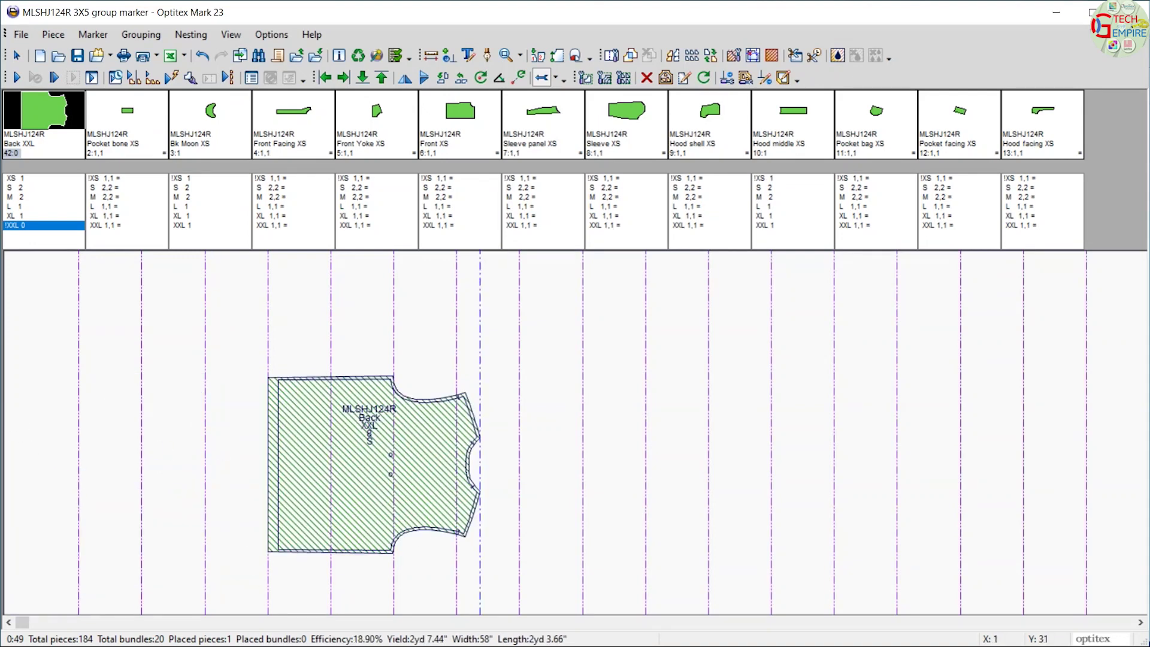
left_click_drag(3, 430, 112, 431)
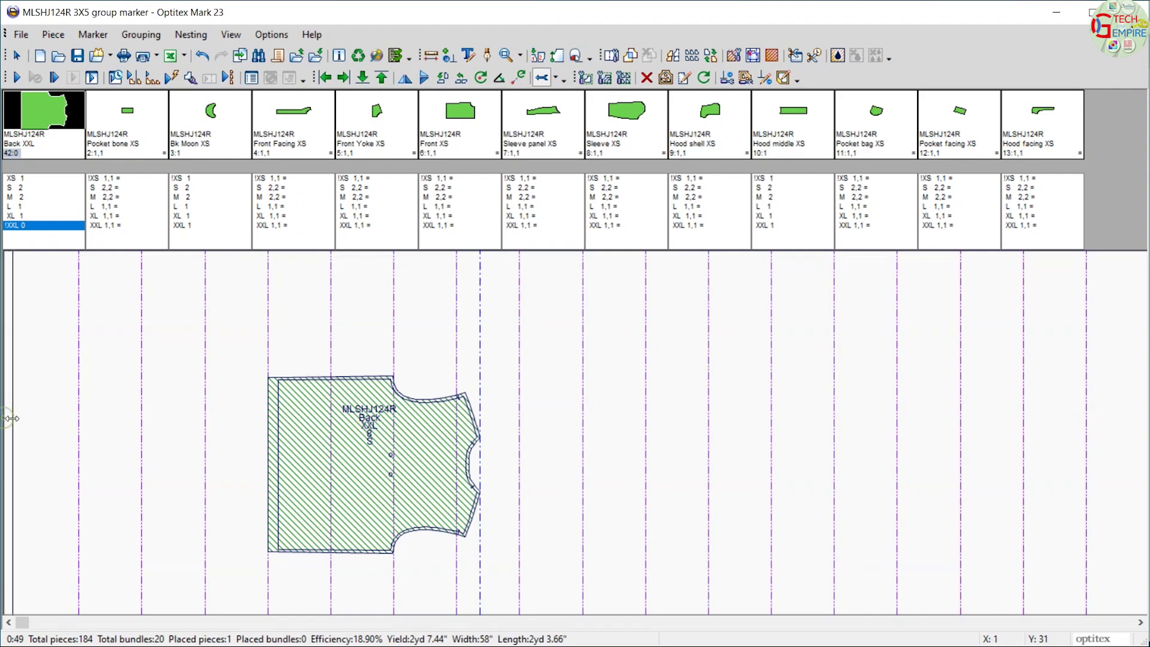
mouse_move(111, 431)
left_mouse_down()
mouse_move(165, 440)
mouse_move(78, 450)
left_mouse_up()
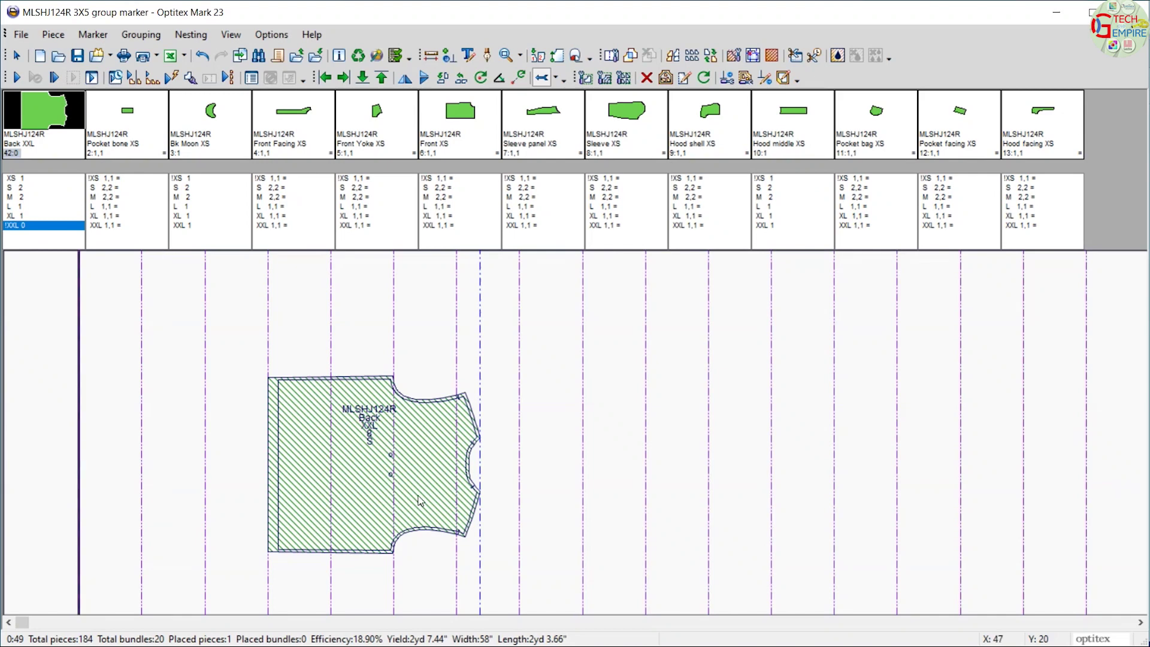
left_click_drag(421, 501, 108, 488)
left_click_drag(129, 413, 137, 490)
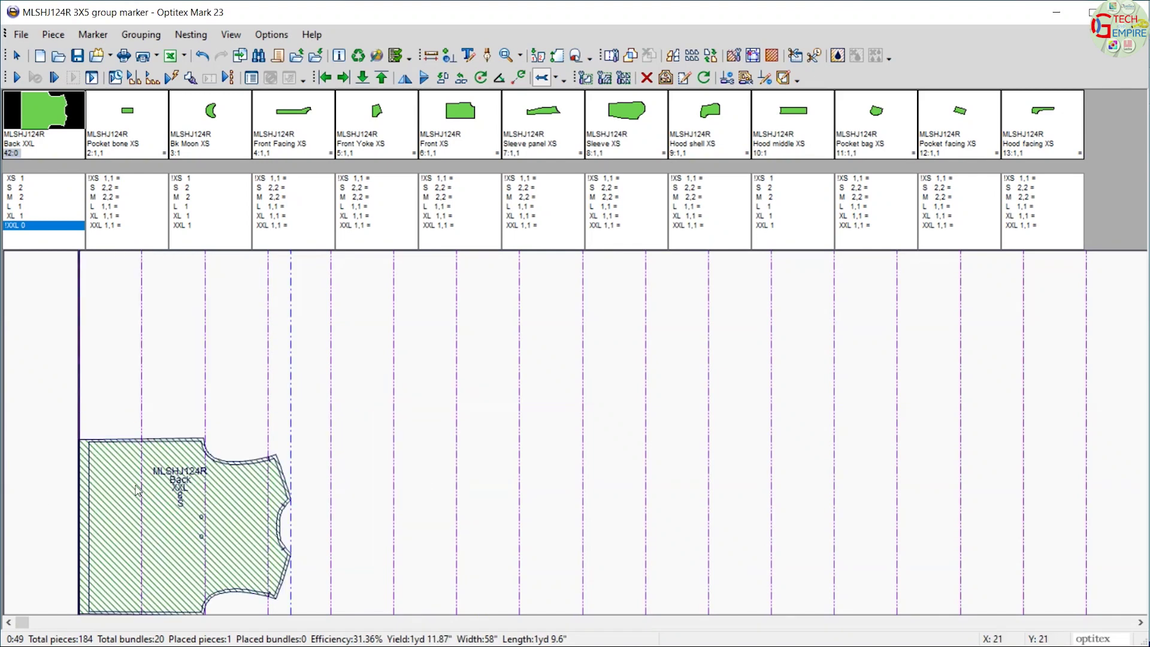
left_click_drag(79, 422, 347, 441)
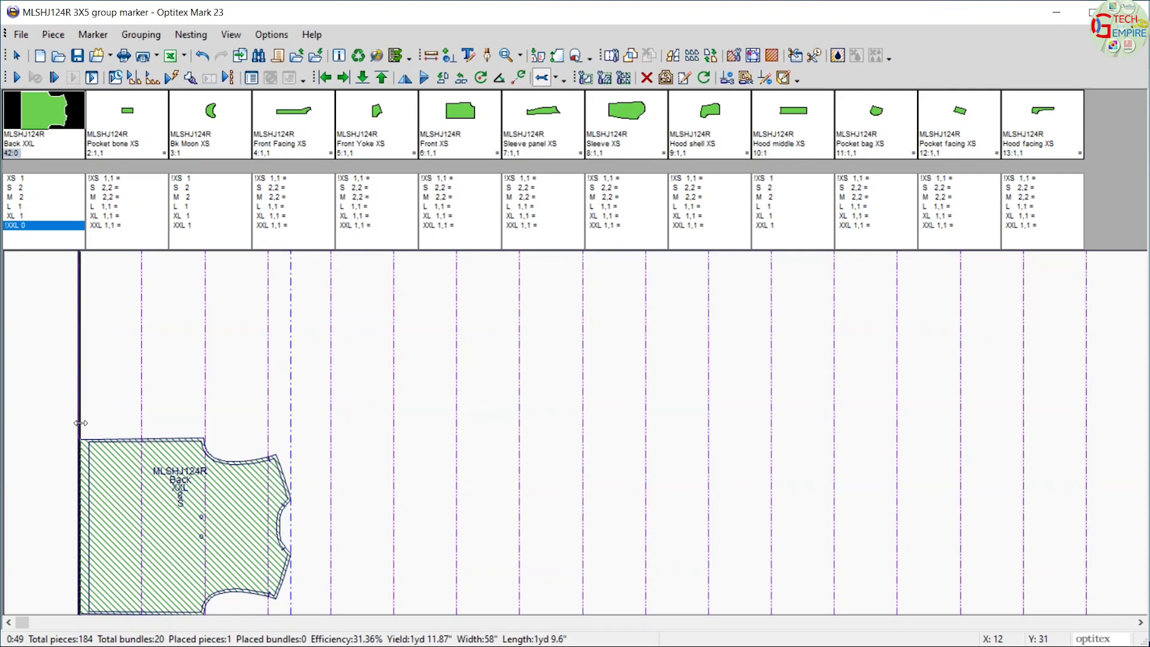
mouse_move(124, 492)
left_mouse_down()
mouse_move(395, 492)
mouse_move(231, 501)
left_mouse_up()
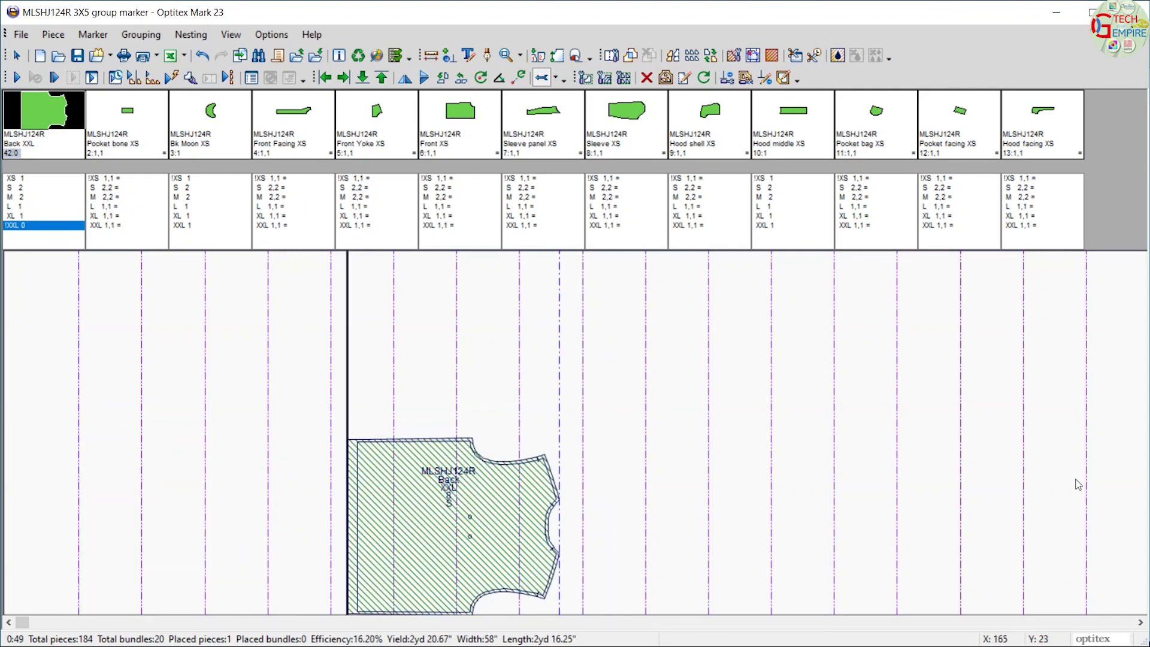
double_click(484, 519)
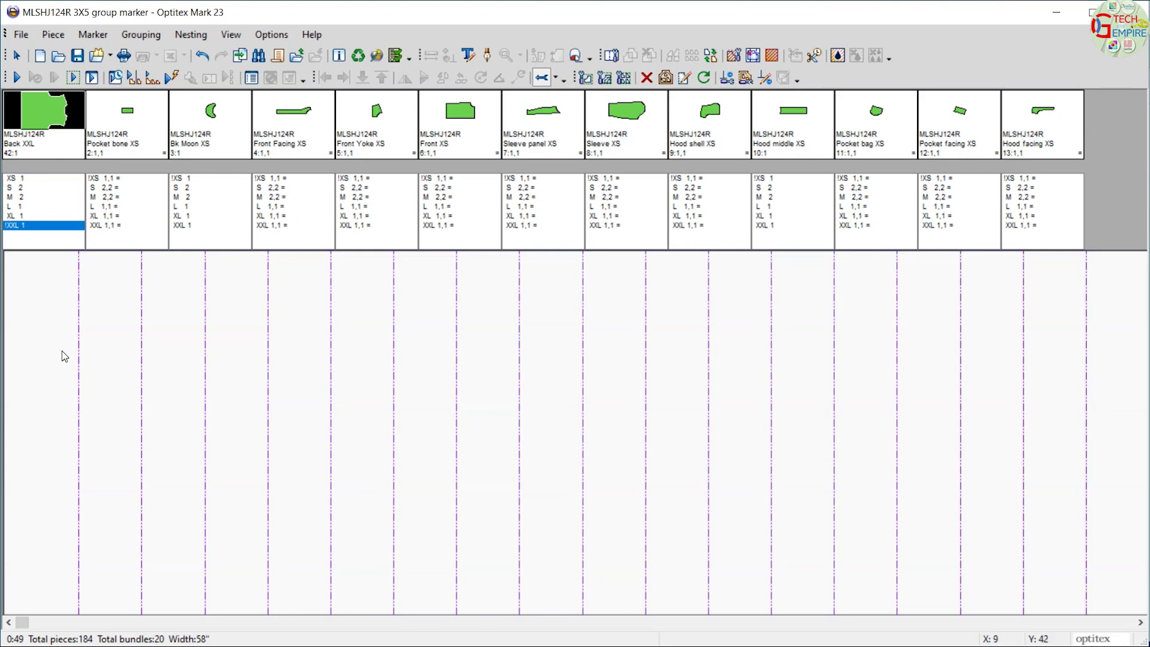
Relate Back XXL to the stripes using X with a 0 offset
left_click(51, 244)
left_click(753, 56)
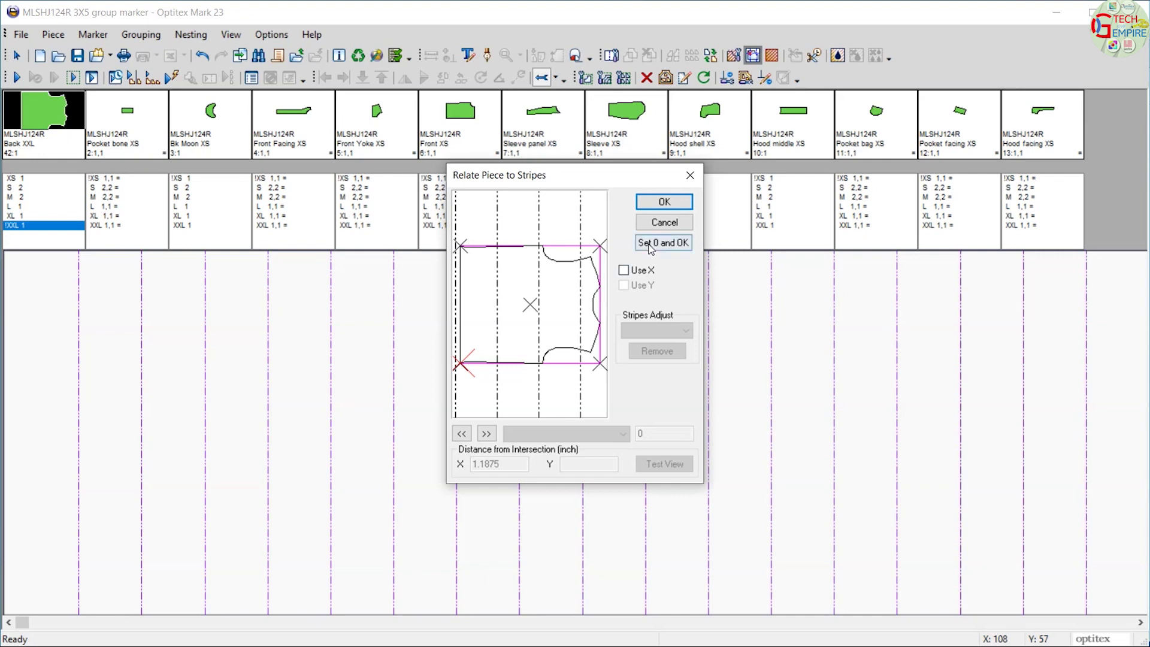
left_click(624, 271)
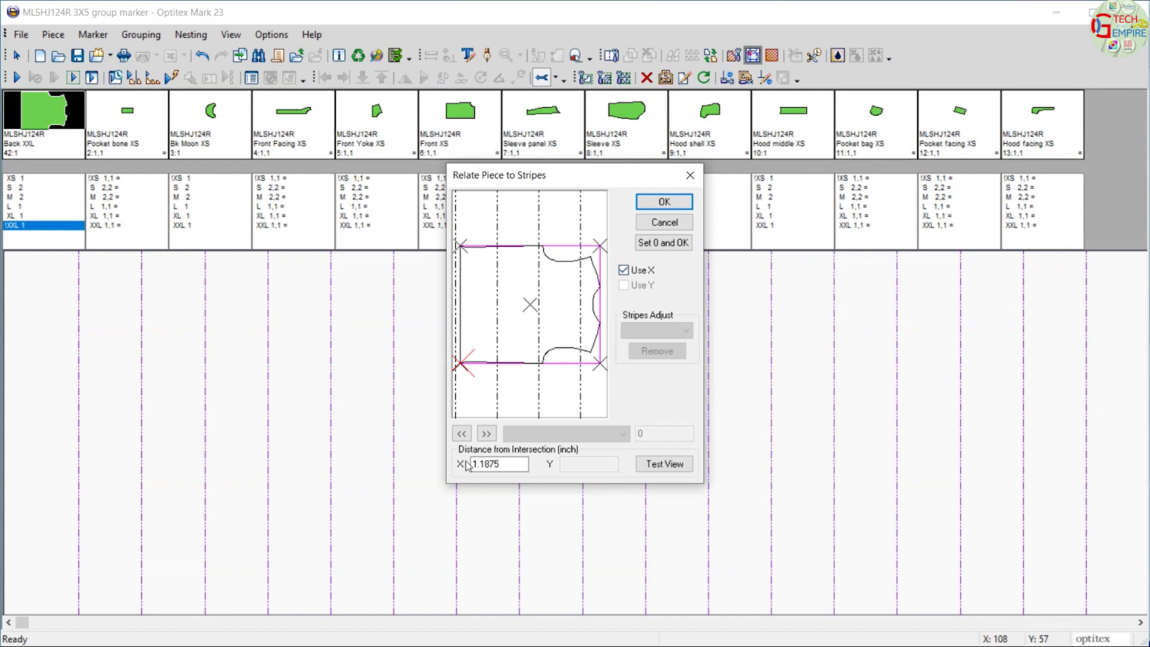
double_click(506, 465)
left_click(670, 245)
left_click(670, 246)
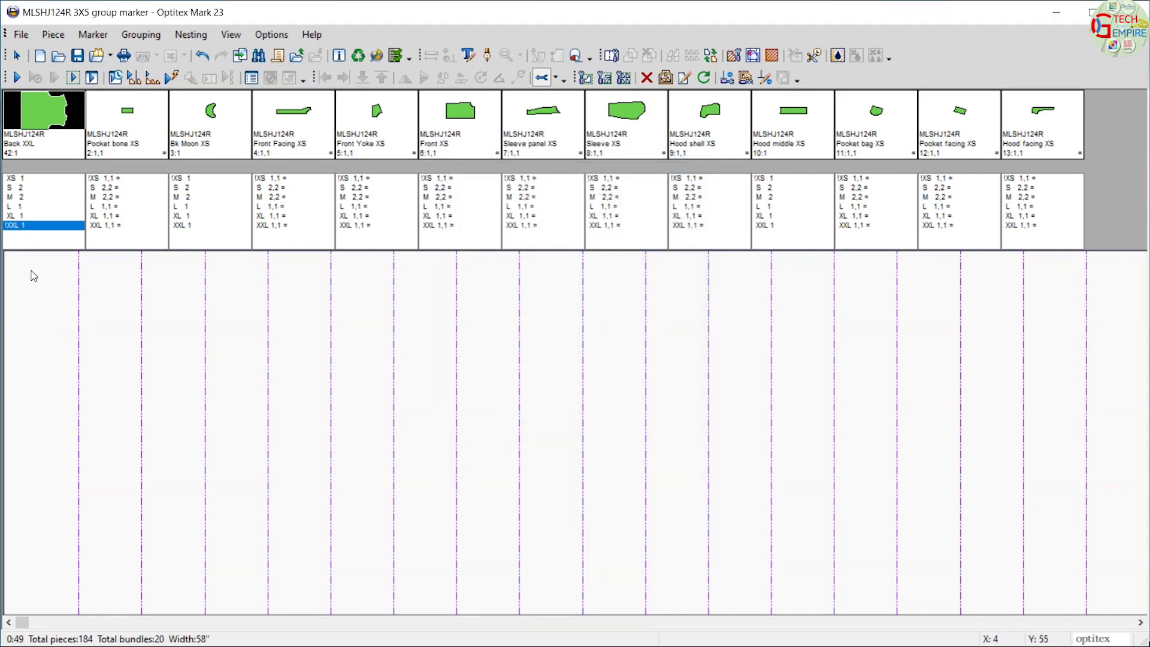
left_click(39, 234)
Tie Back XL and then Back L to the stripes along X, each with 0 offset
left_click(28, 217)
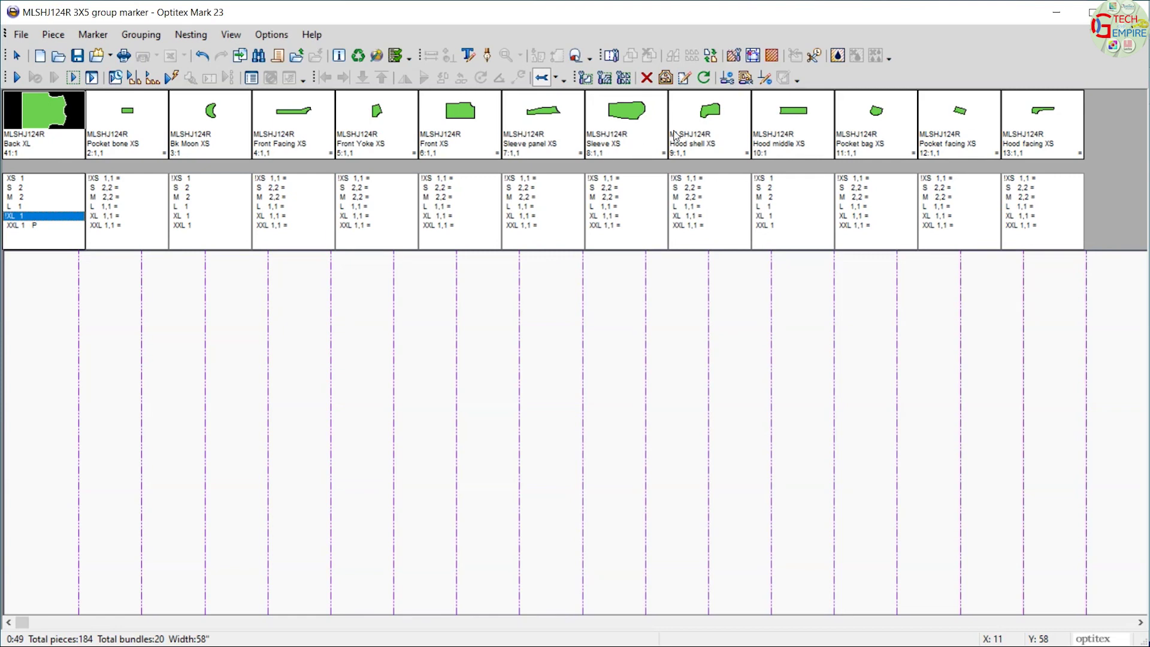
left_click(542, 78)
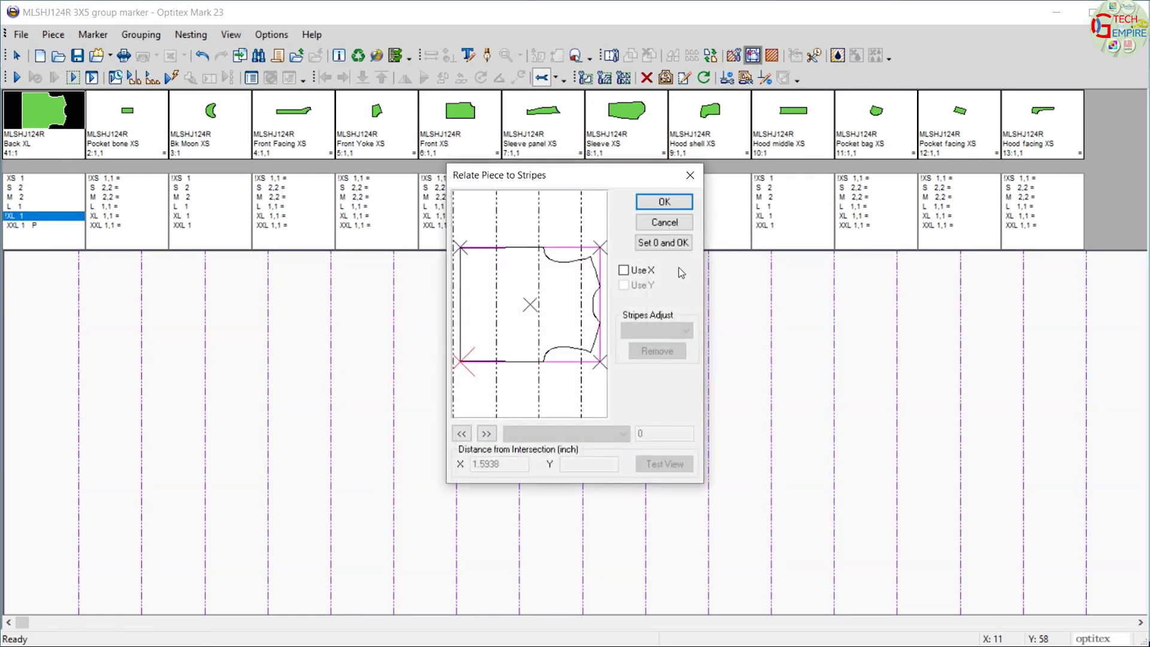
left_click(624, 270)
left_click(664, 242)
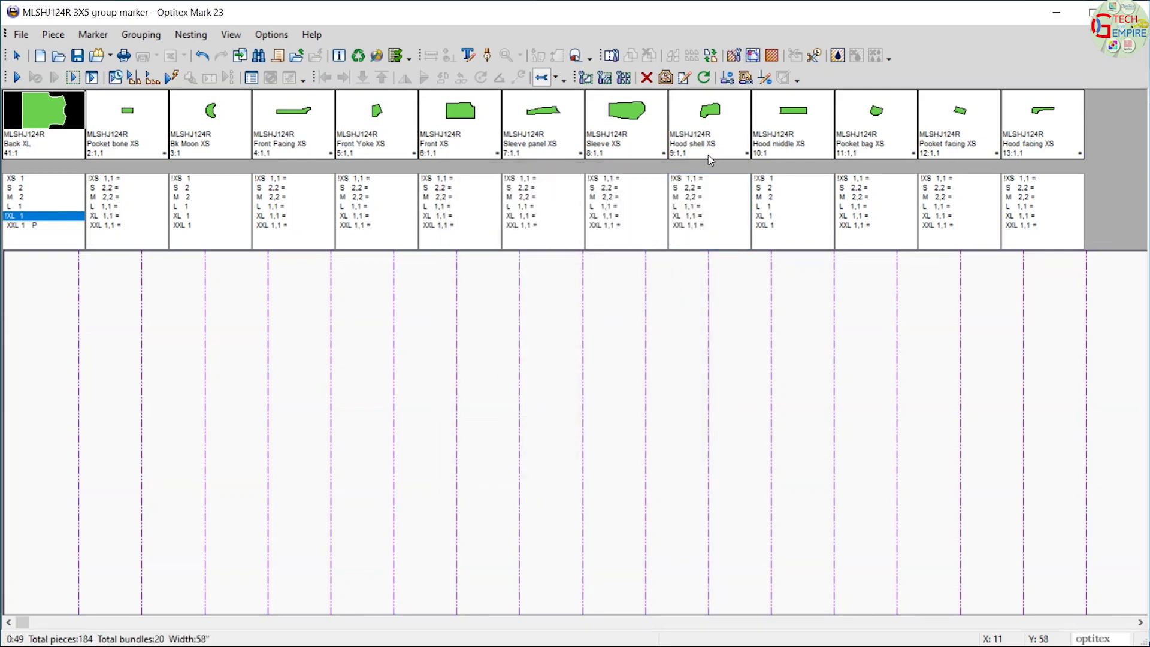
left_click(50, 206)
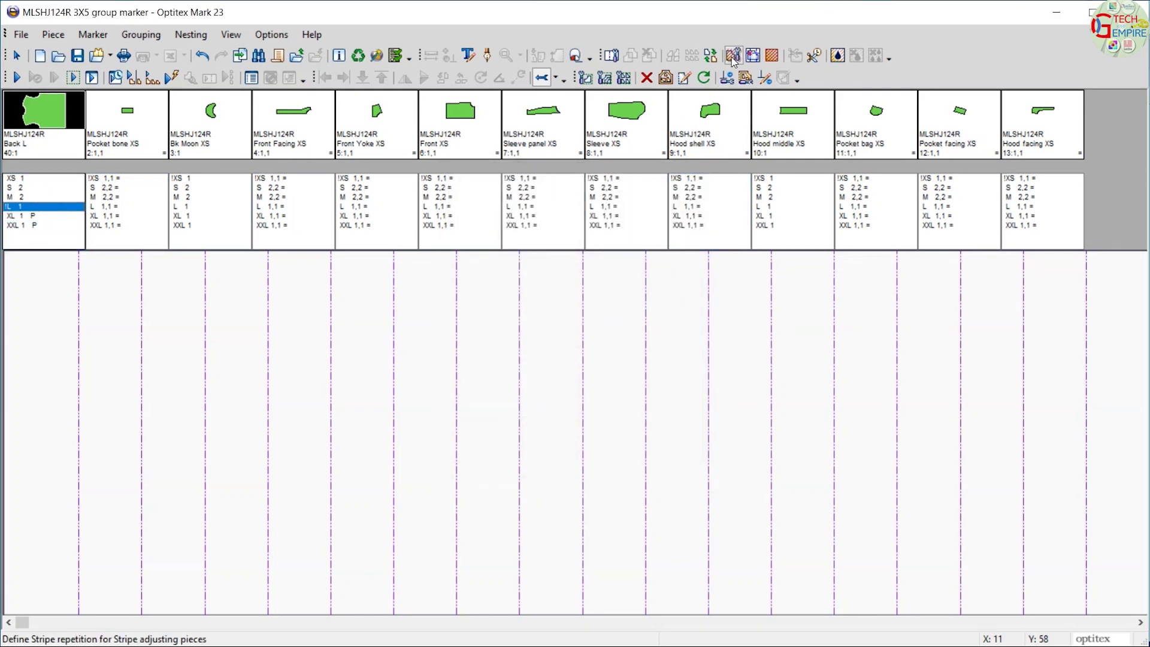
left_click(753, 58)
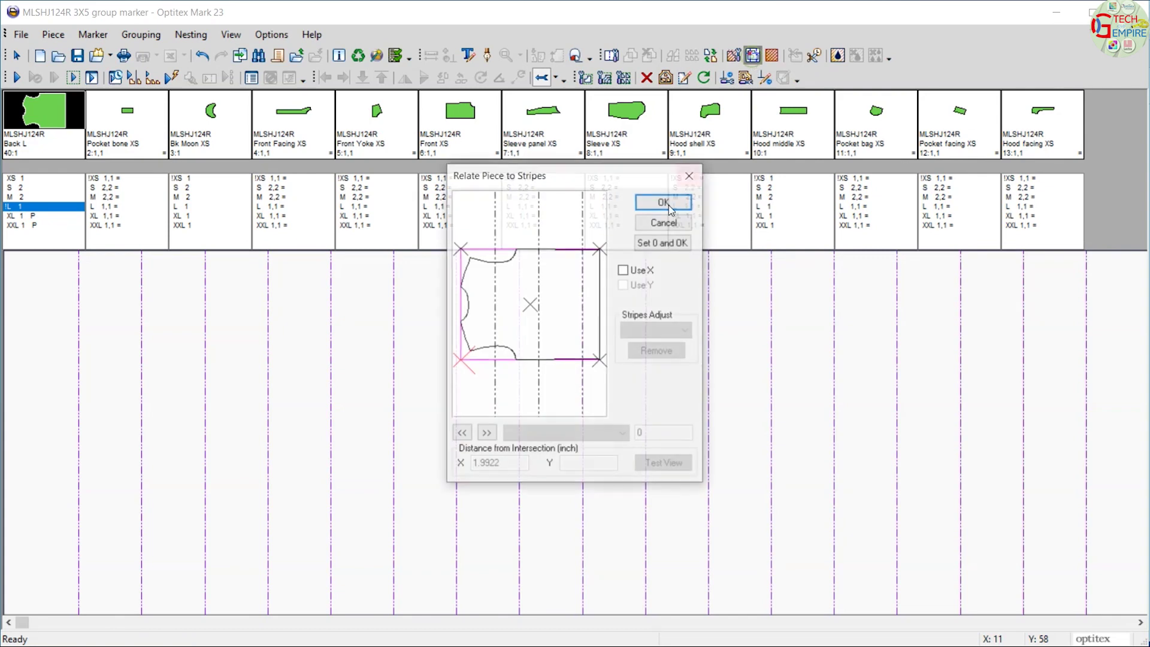
left_click(637, 269)
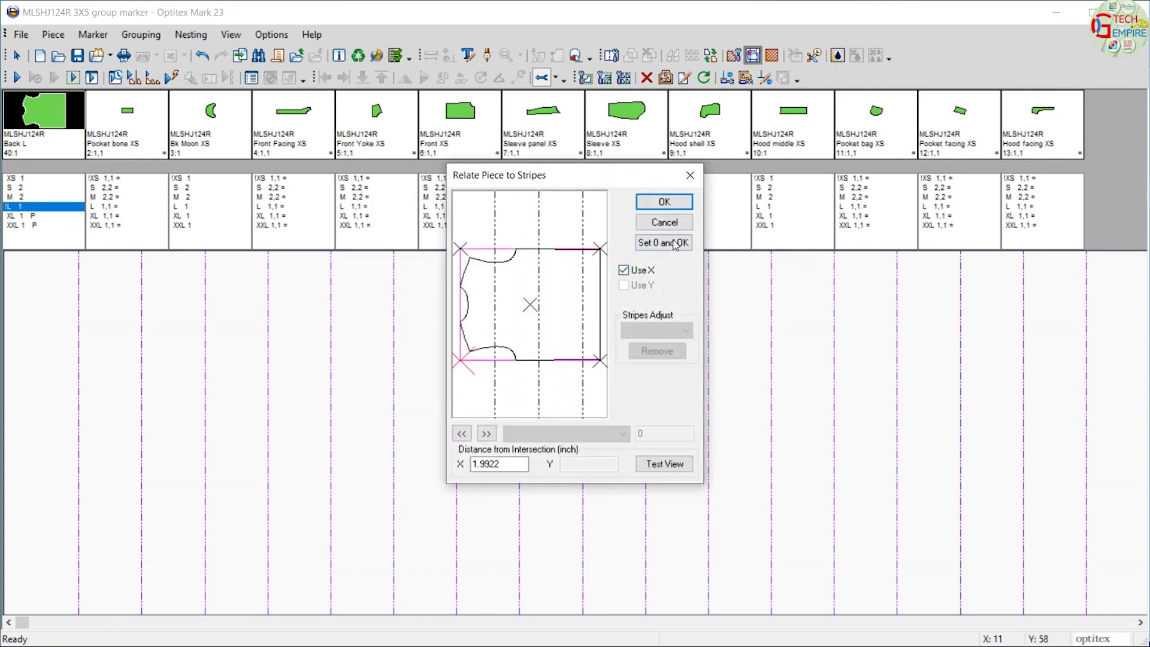
left_click(678, 240)
left_click(665, 222)
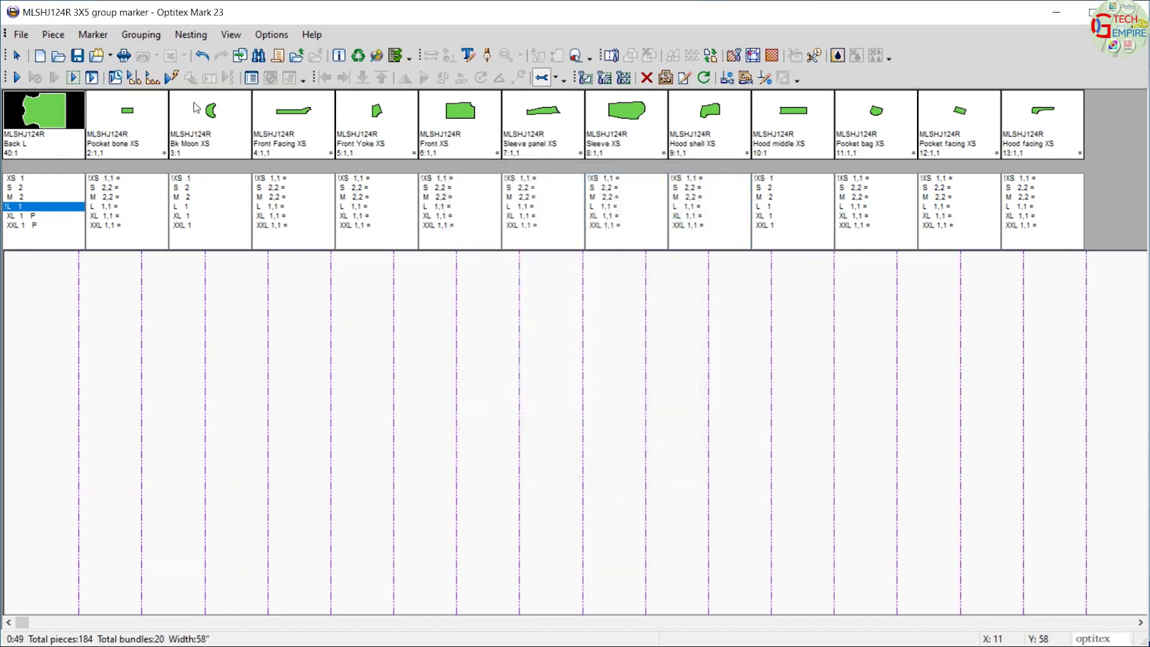
Set Rotate 90 to None for sizes L and M in the style file's order
left_click(96, 56)
double_click(498, 349)
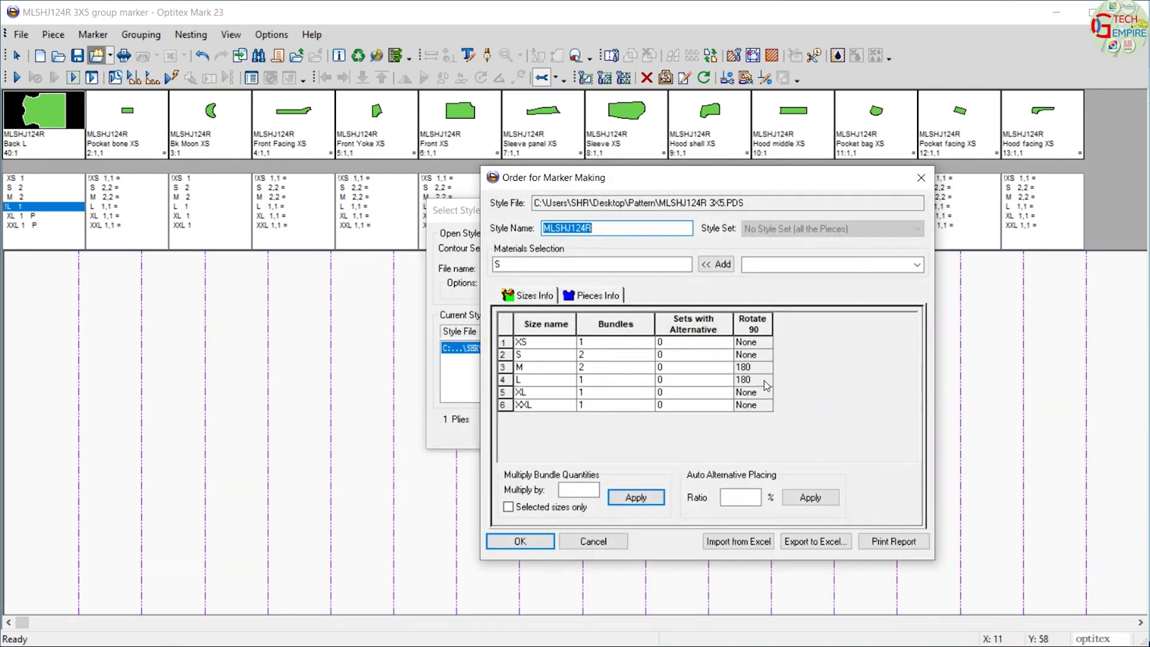
left_click(766, 383)
left_click(765, 391)
left_click(766, 366)
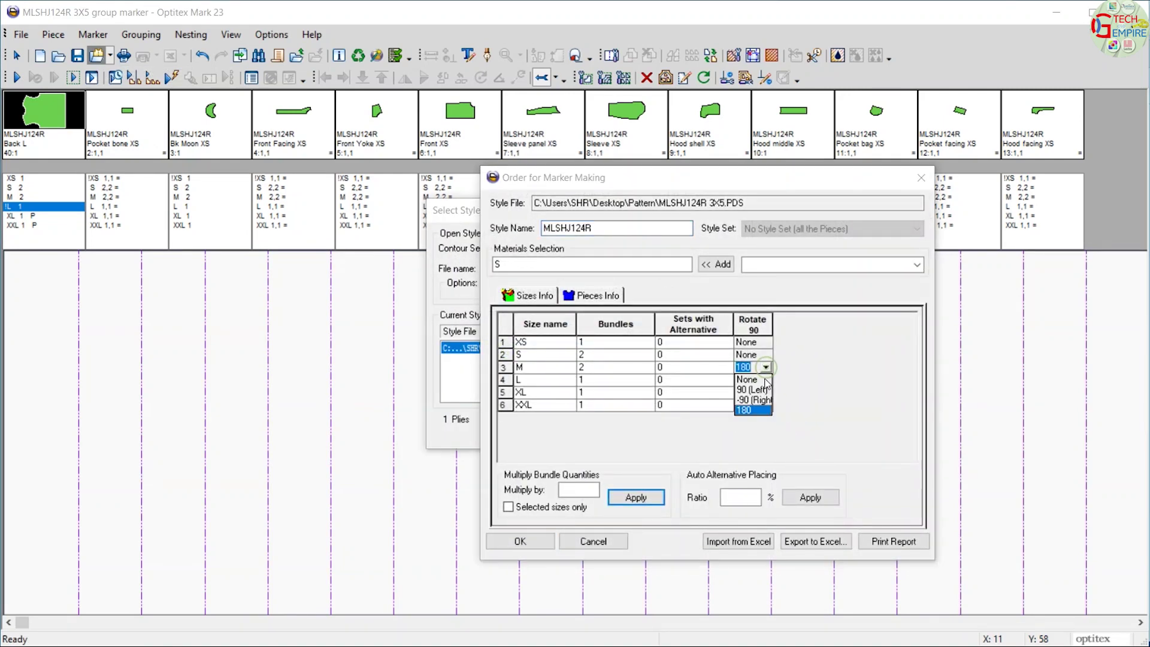
left_click(756, 379)
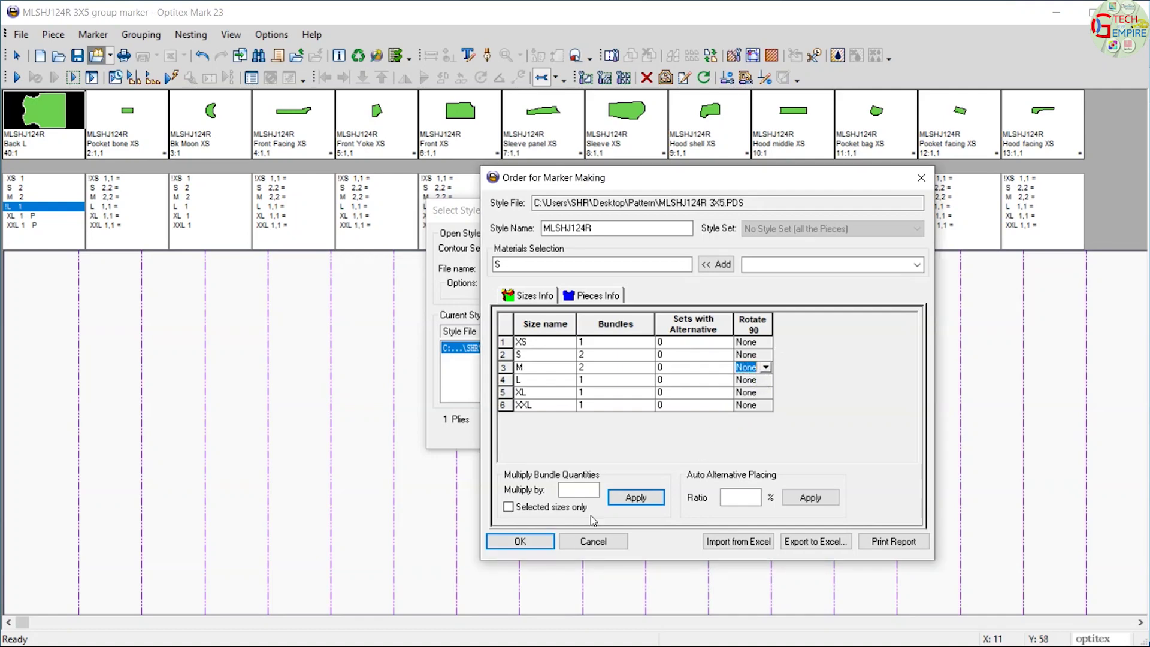
left_click(519, 541)
left_click(550, 428)
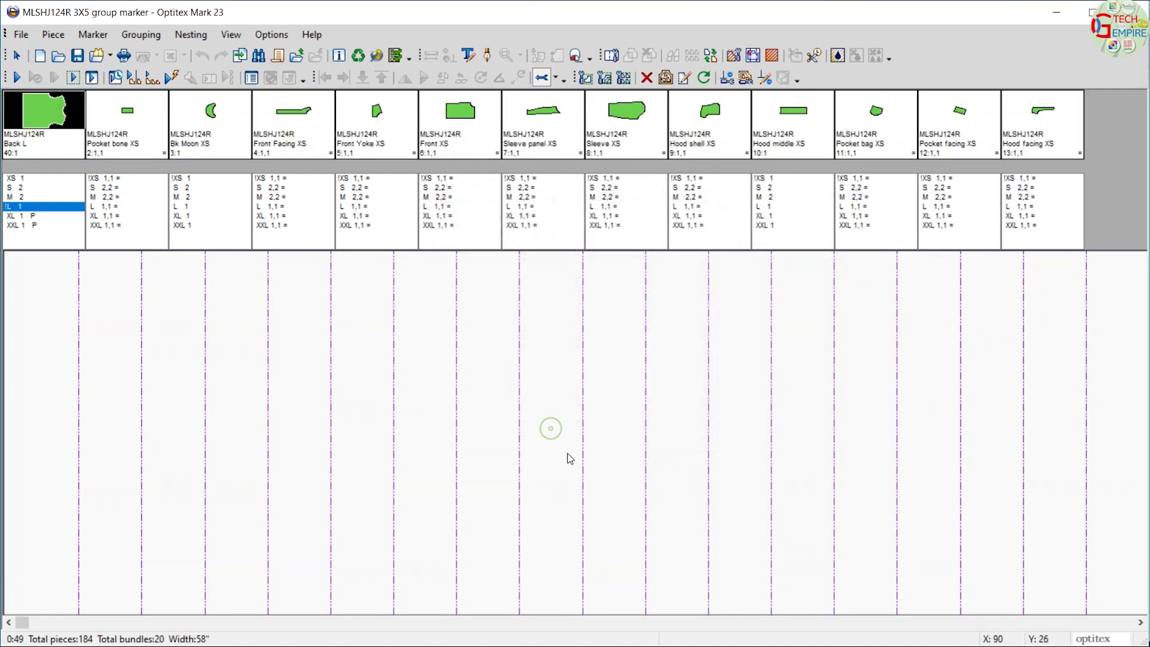
Relate Back L and Back M to the stripes along X with 0 offset
left_click(751, 55)
left_click(652, 275)
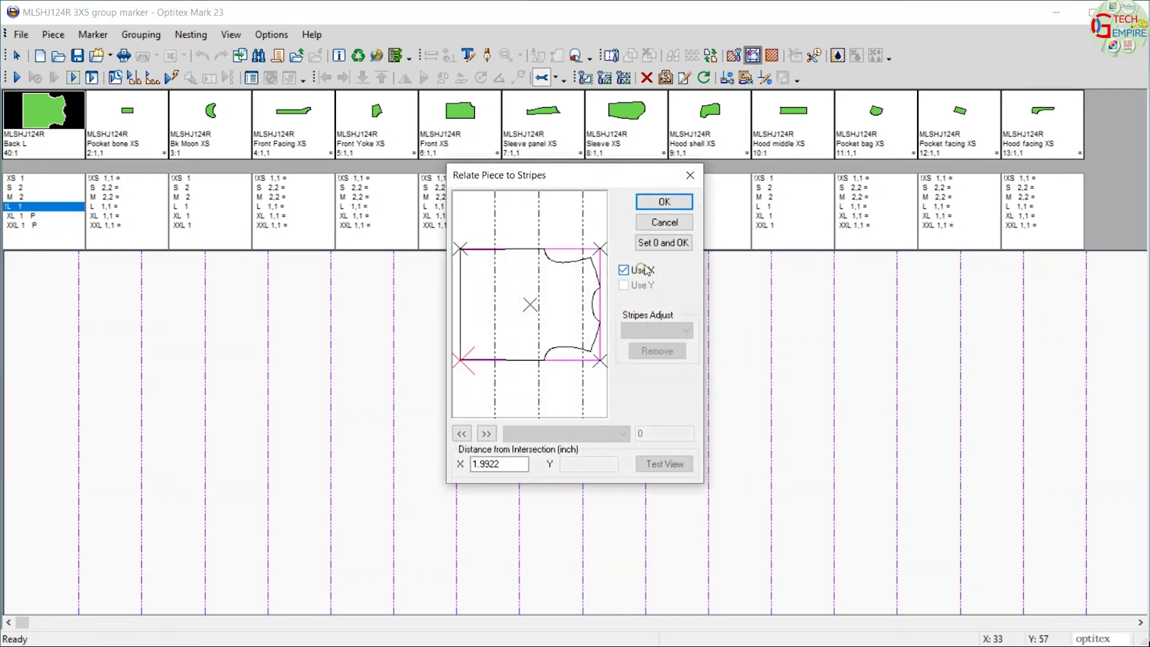
left_click(664, 243)
left_click(21, 197)
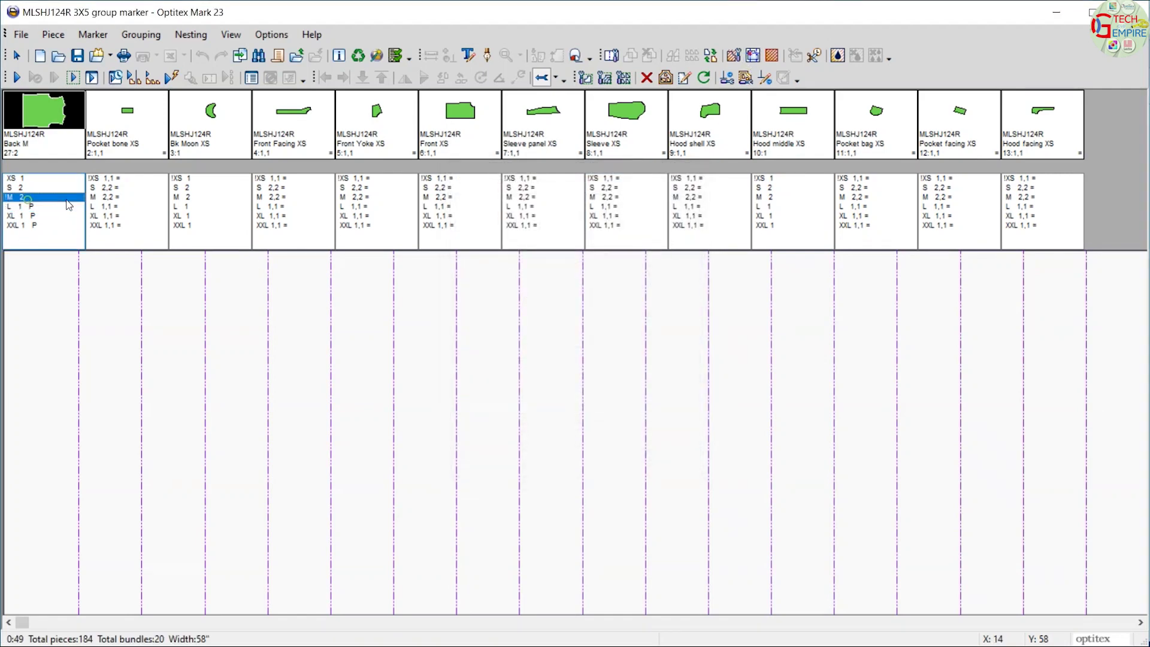
left_click(753, 56)
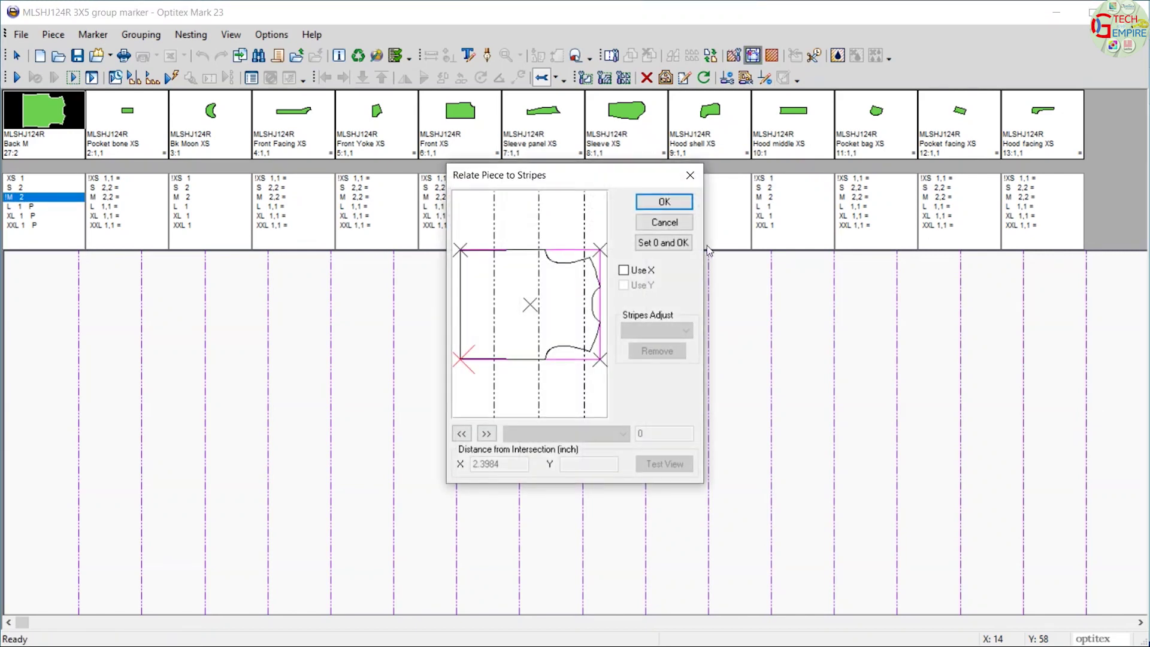
left_click(635, 270)
left_click(663, 243)
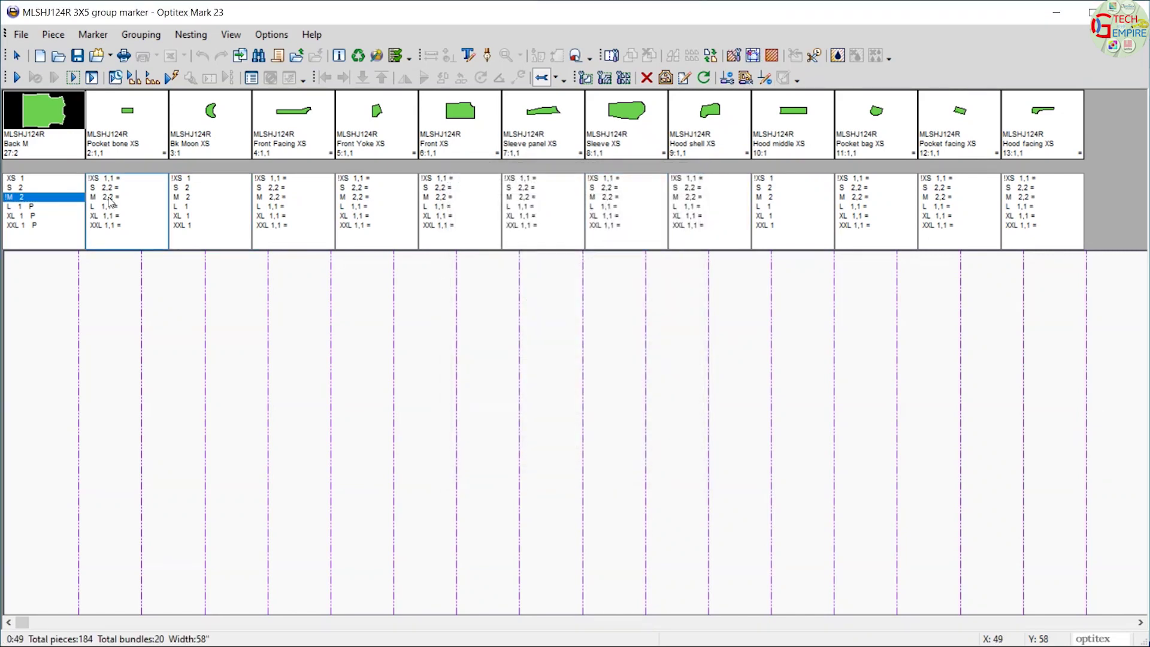
Relate Back S and Back XS to the stripes along X with 0 offset
left_click(24, 188)
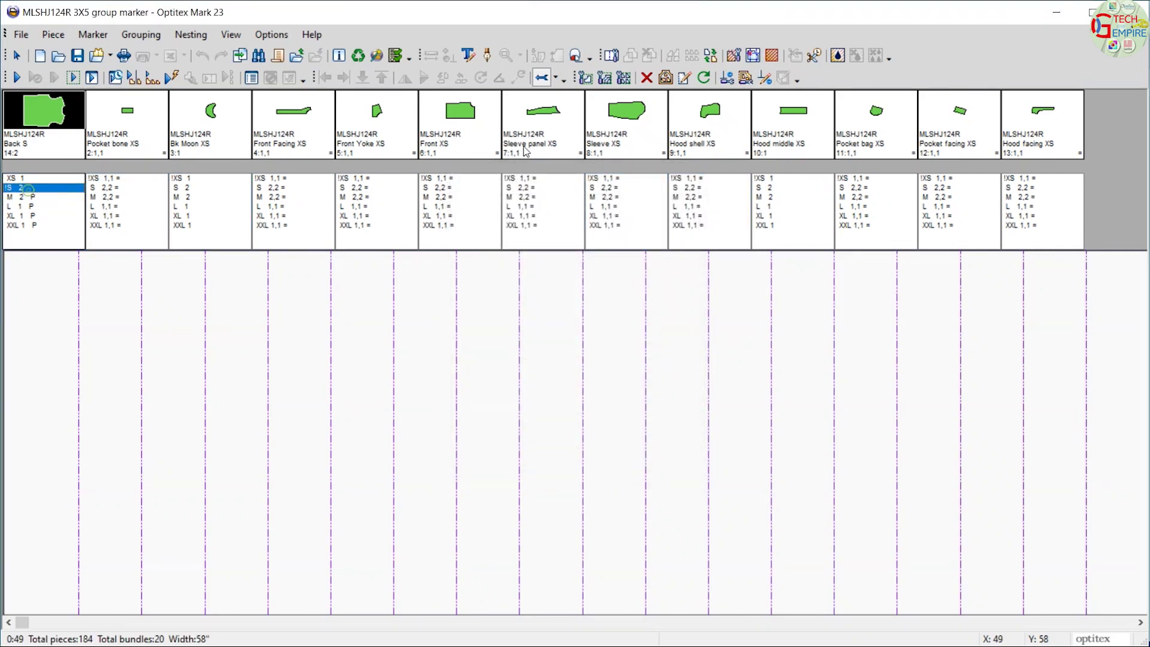
left_click(753, 55)
left_click(623, 270)
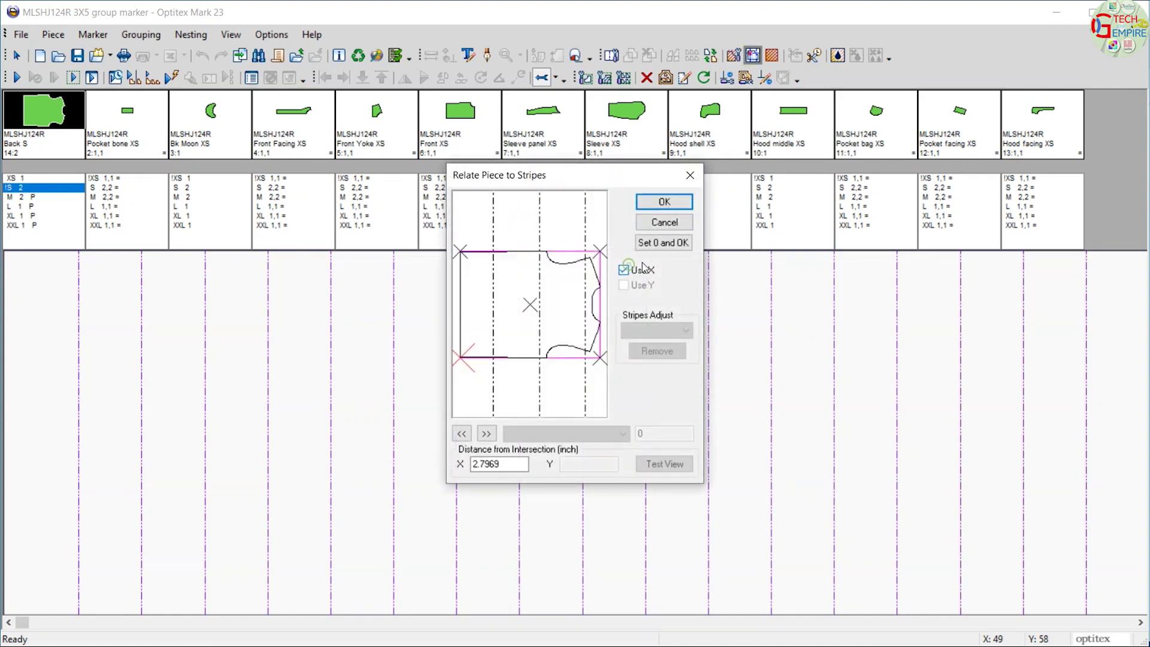
left_click(664, 242)
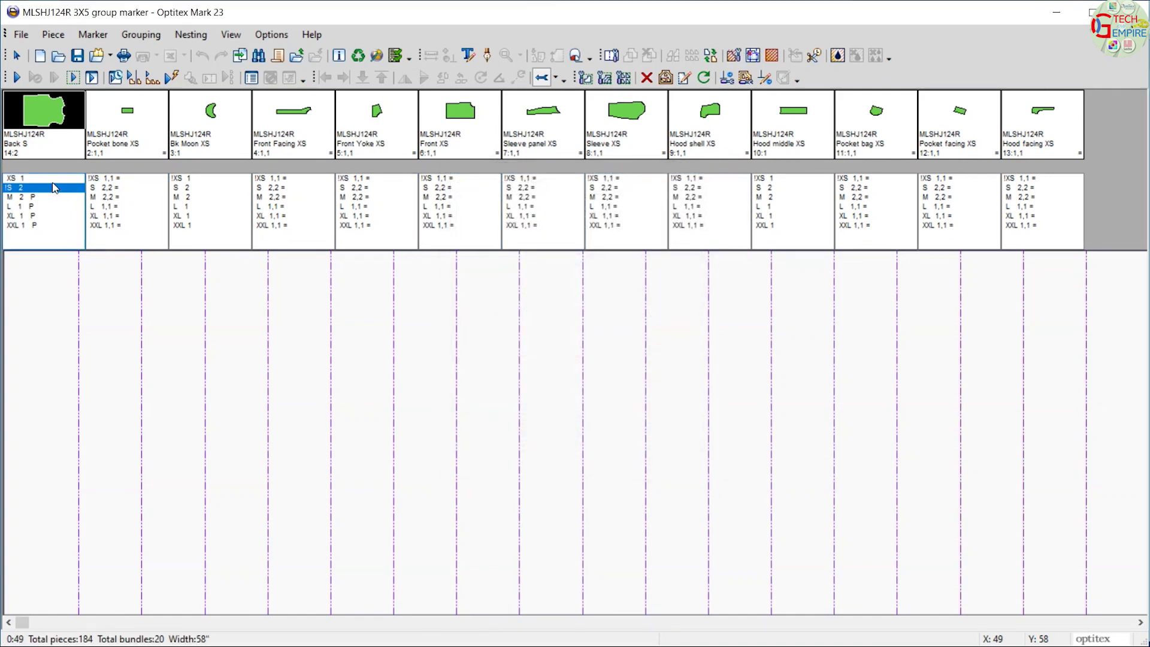
left_click(18, 178)
left_click(755, 56)
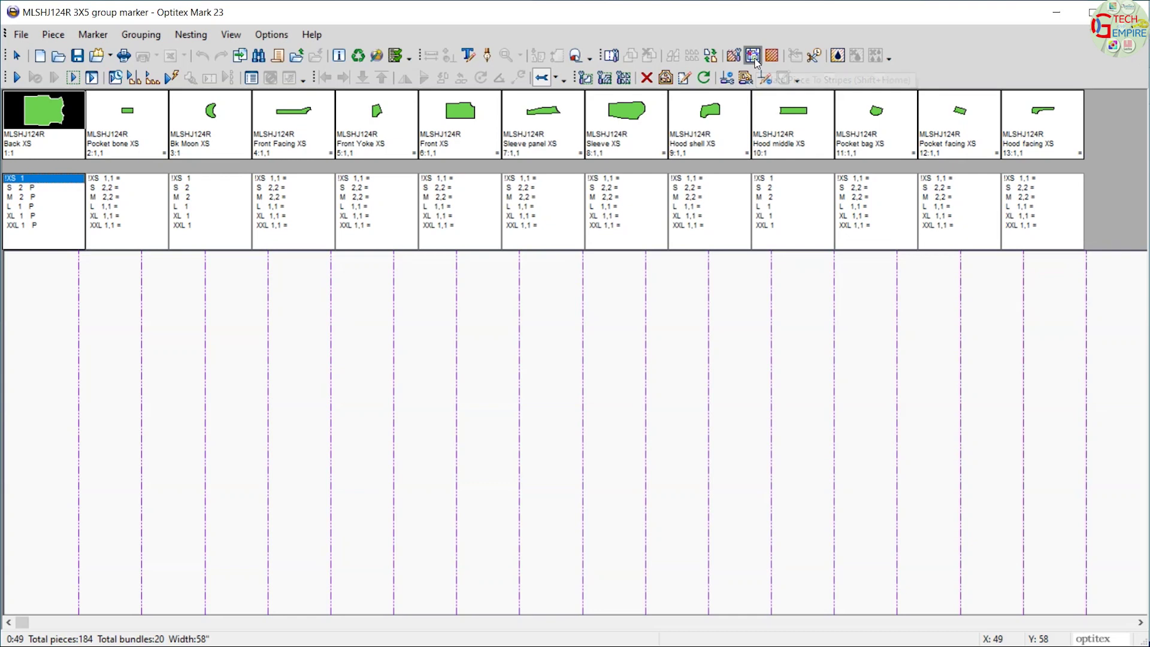
left_click(642, 272)
left_click(677, 244)
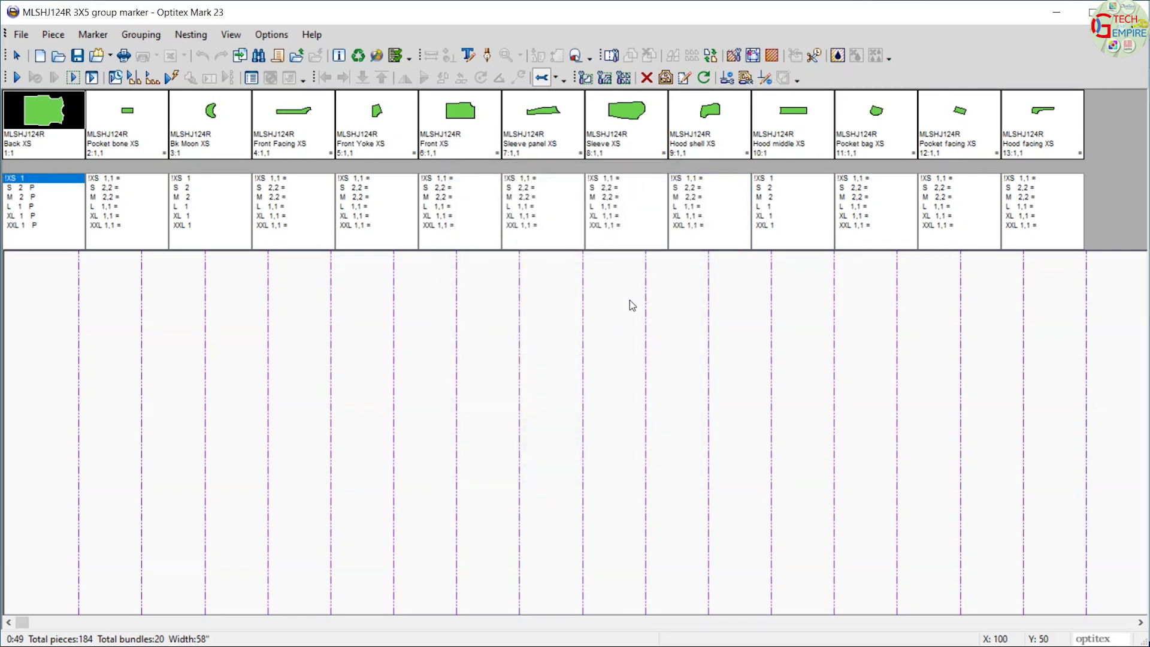
Relate Front XXL to the stripes along X with 0 offset
left_click(453, 227)
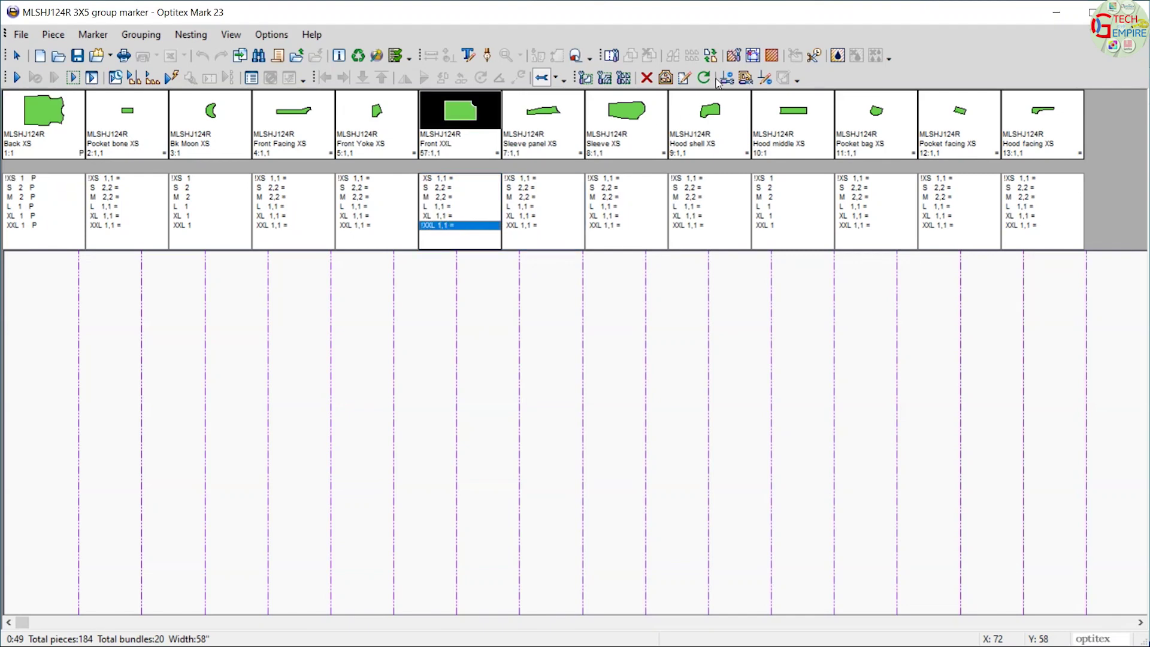
left_click(753, 55)
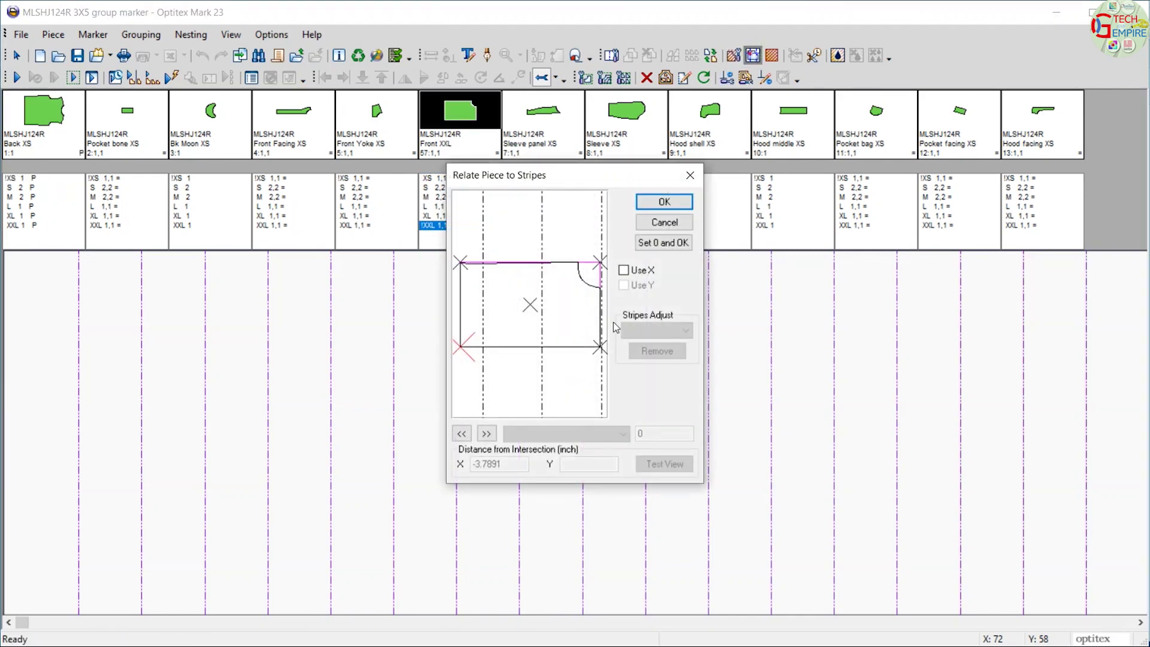
left_click(637, 272)
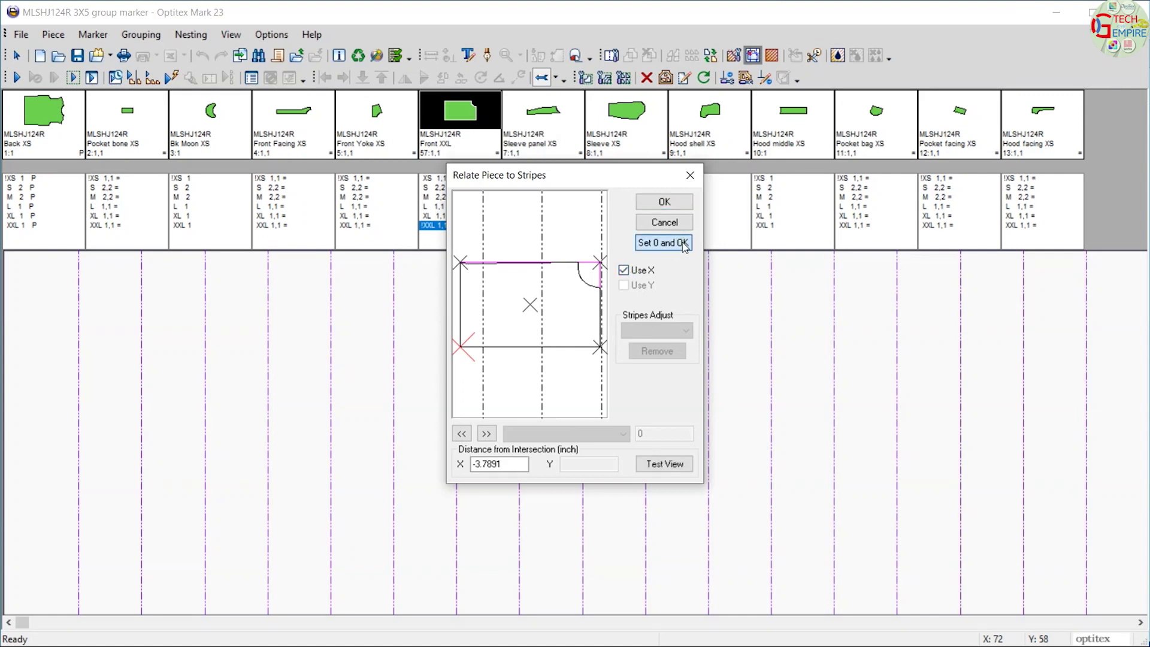
left_click(663, 243)
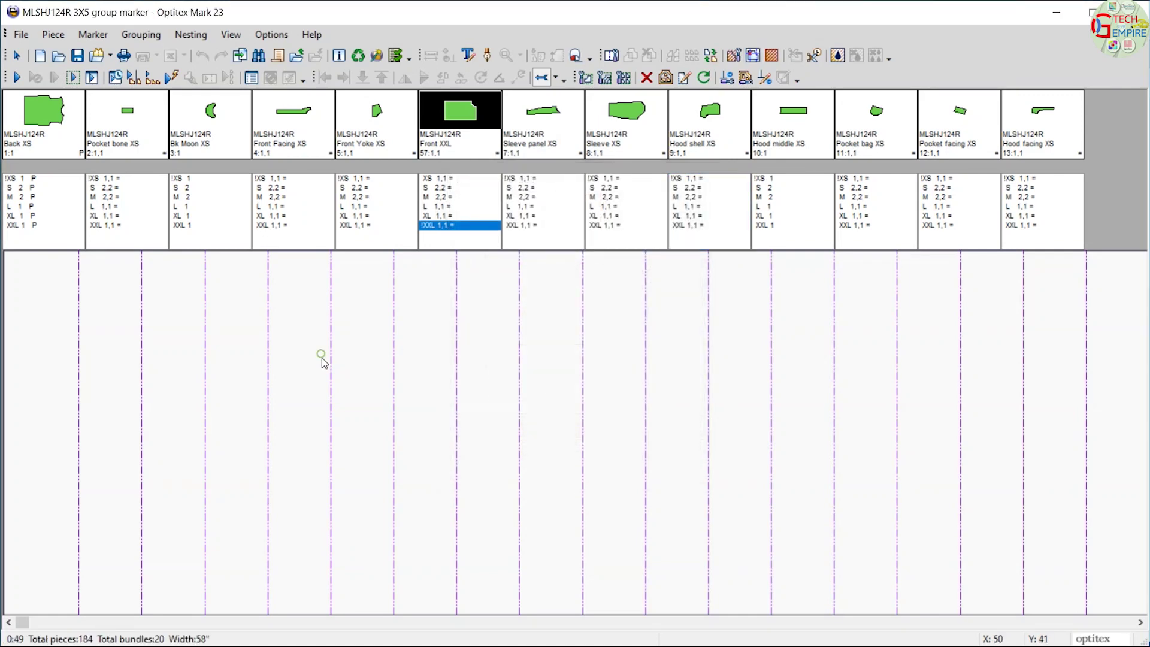
Drop Back XXL on the striped marker (40.15% efficiency, length 35.62")
left_click(39, 223)
left_click(24, 226)
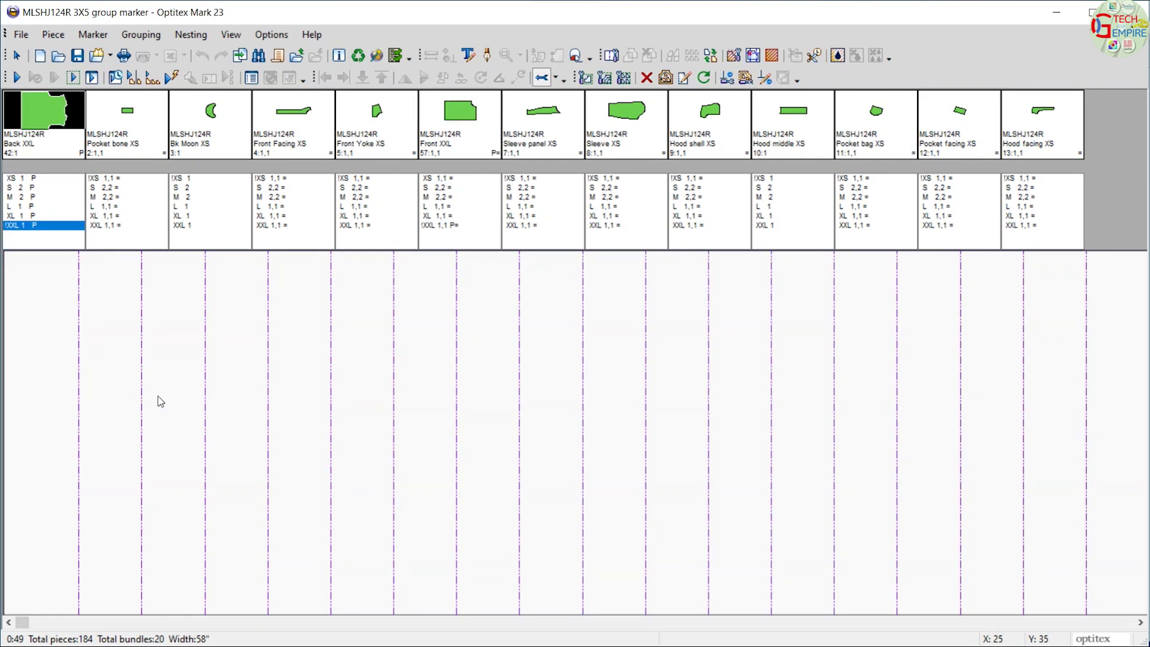
left_click(142, 364)
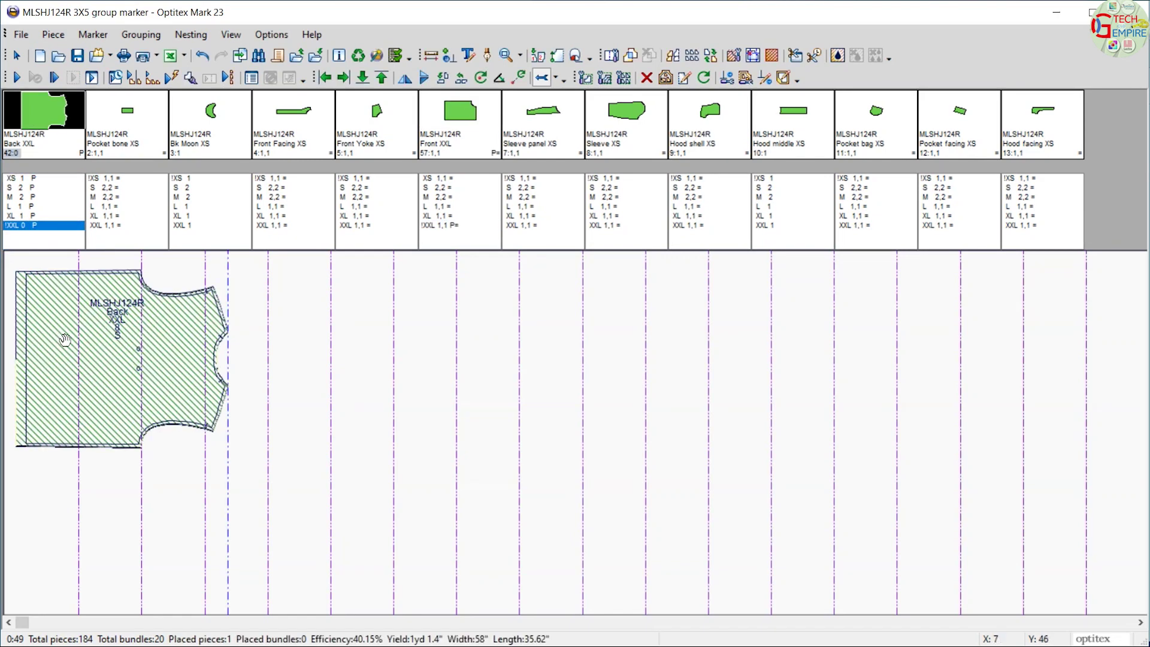
Shift Back XXL down and left onto the stripes, then bring Back XL above it (42.74%)
key("Down")
left_click(169, 514)
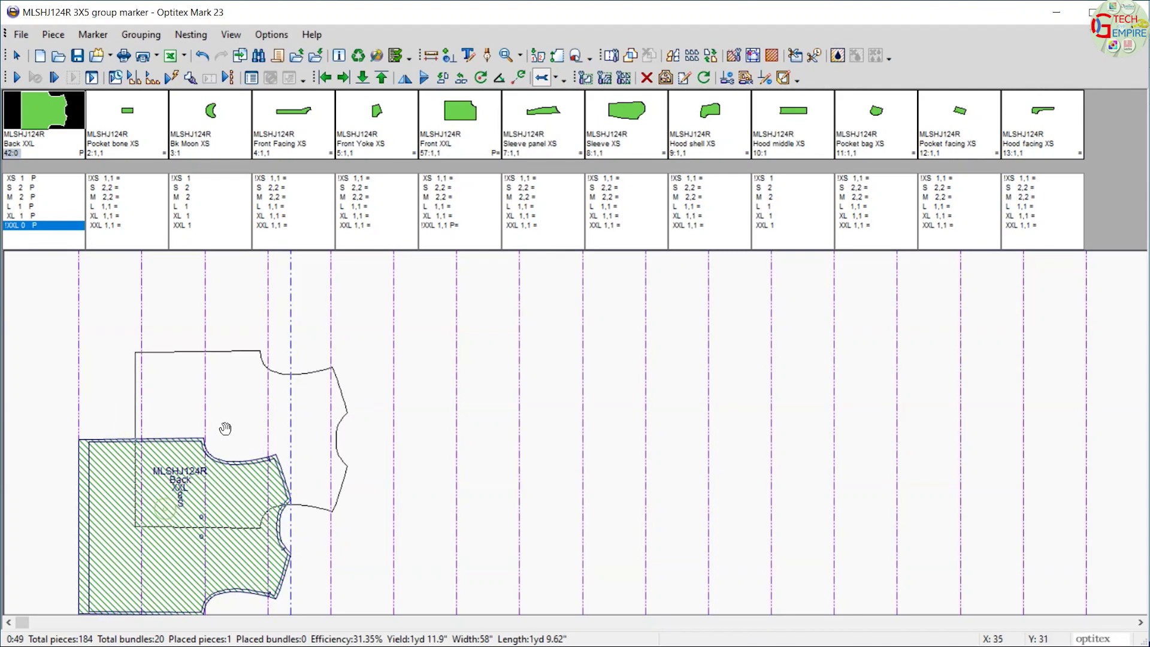
left_click(216, 419)
left_click(180, 491)
left_click(168, 419)
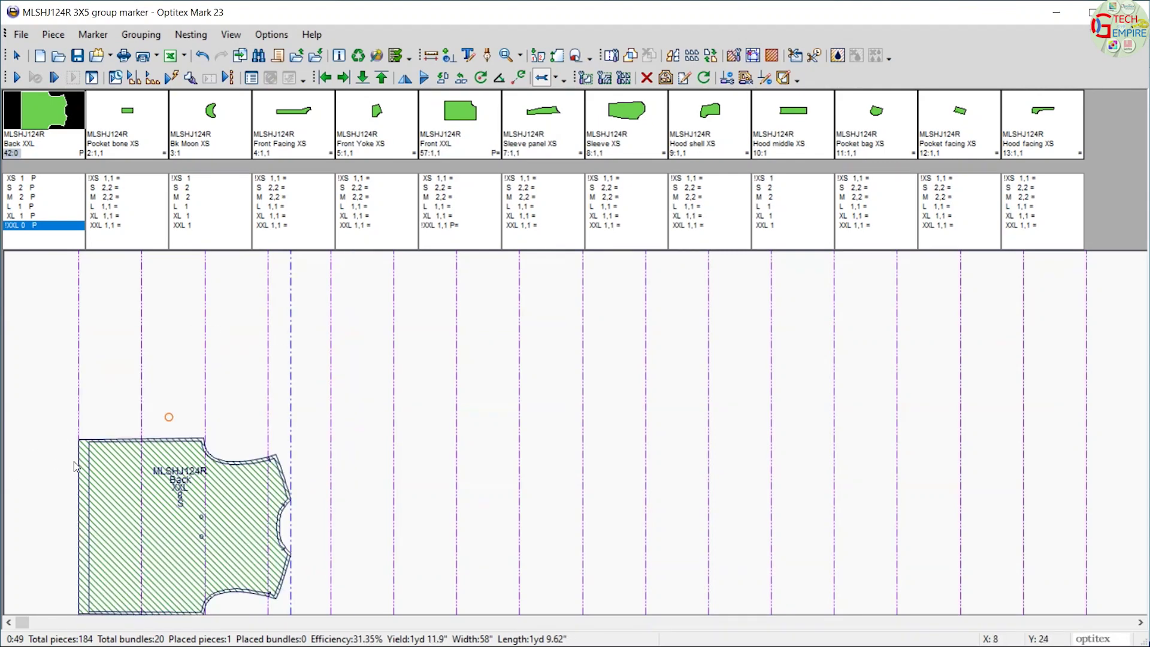
left_click_drag(174, 455, 362, 437)
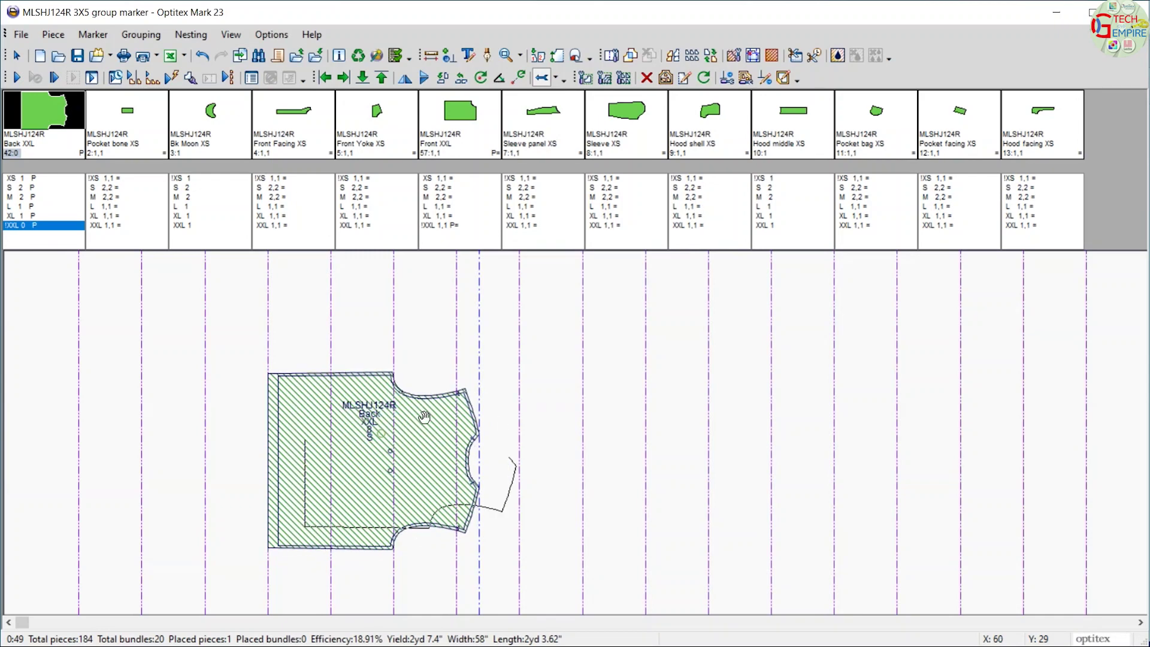
left_click_drag(358, 441, 423, 416)
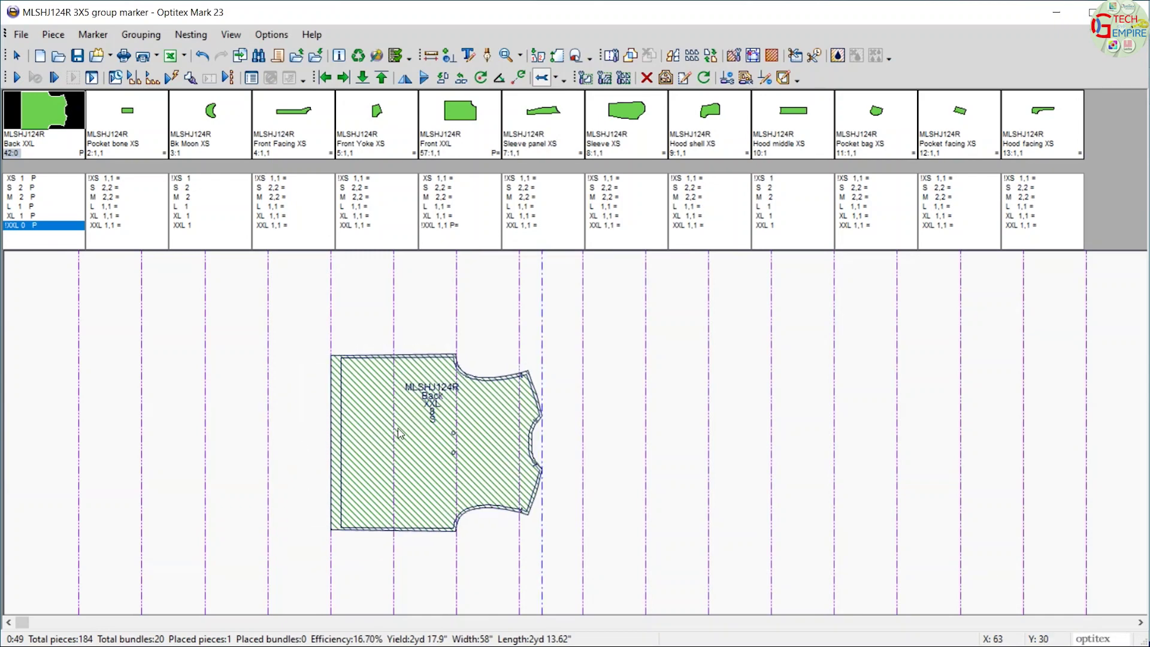
mouse_move(424, 415)
left_mouse_down()
mouse_move(310, 427)
mouse_move(270, 415)
left_mouse_up()
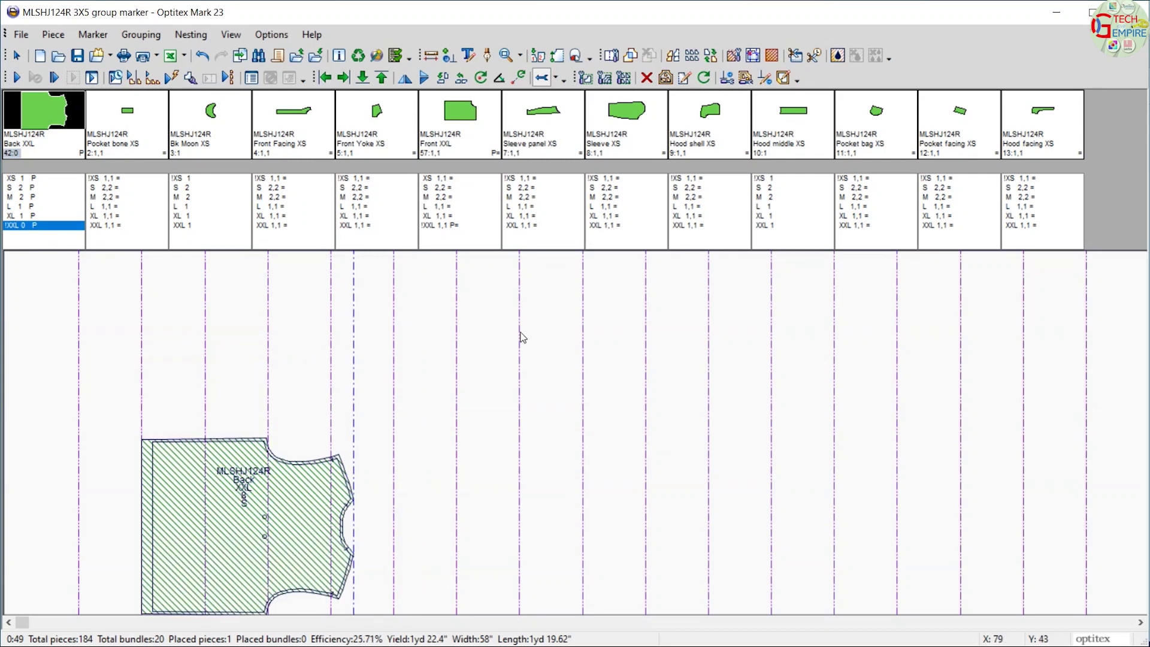
left_click_drag(24, 216, 353, 362)
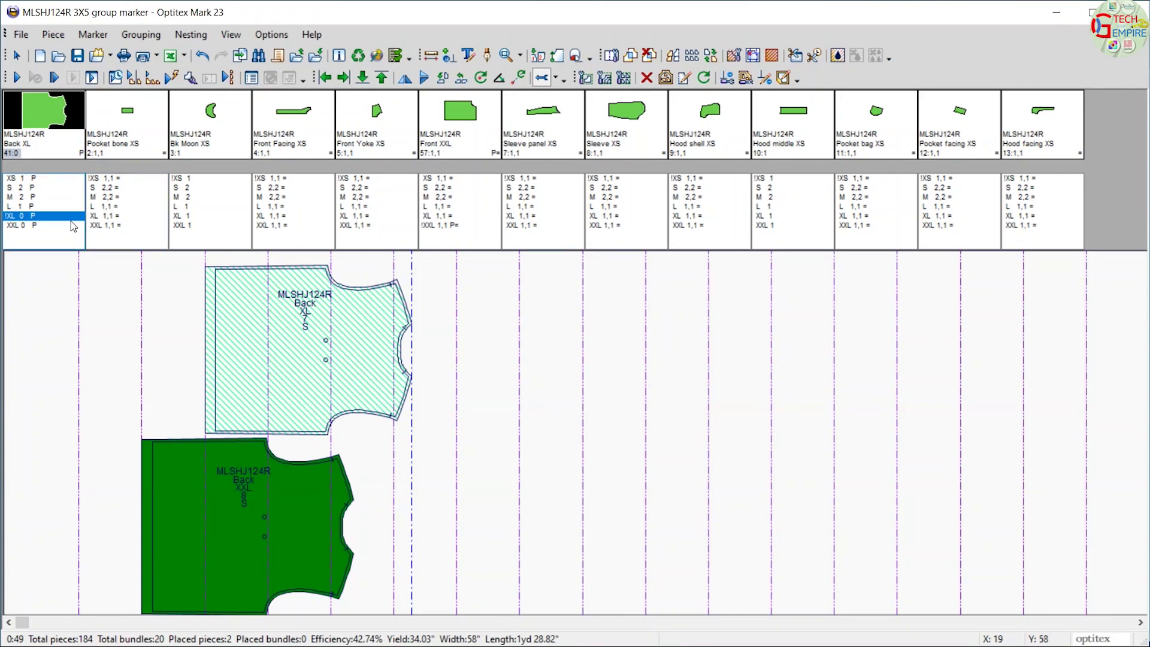
Place Back XL above XXL, Back L at top centre and a Back M below it
left_click(33, 206)
left_click_drag(184, 255, 557, 341)
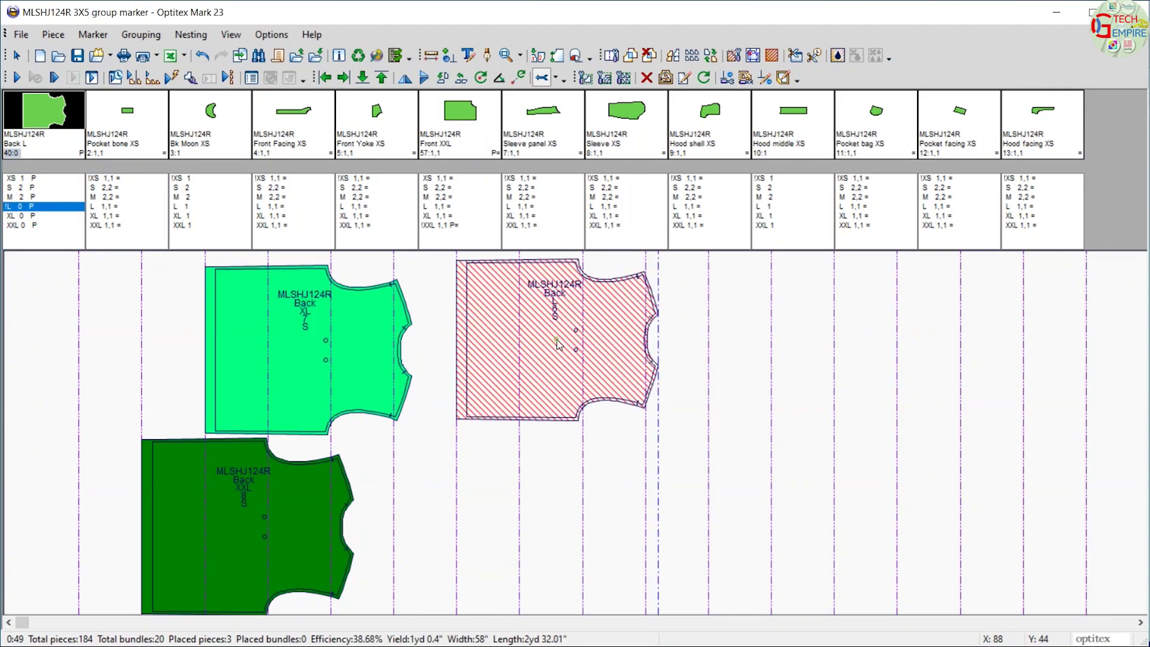
left_click(523, 486)
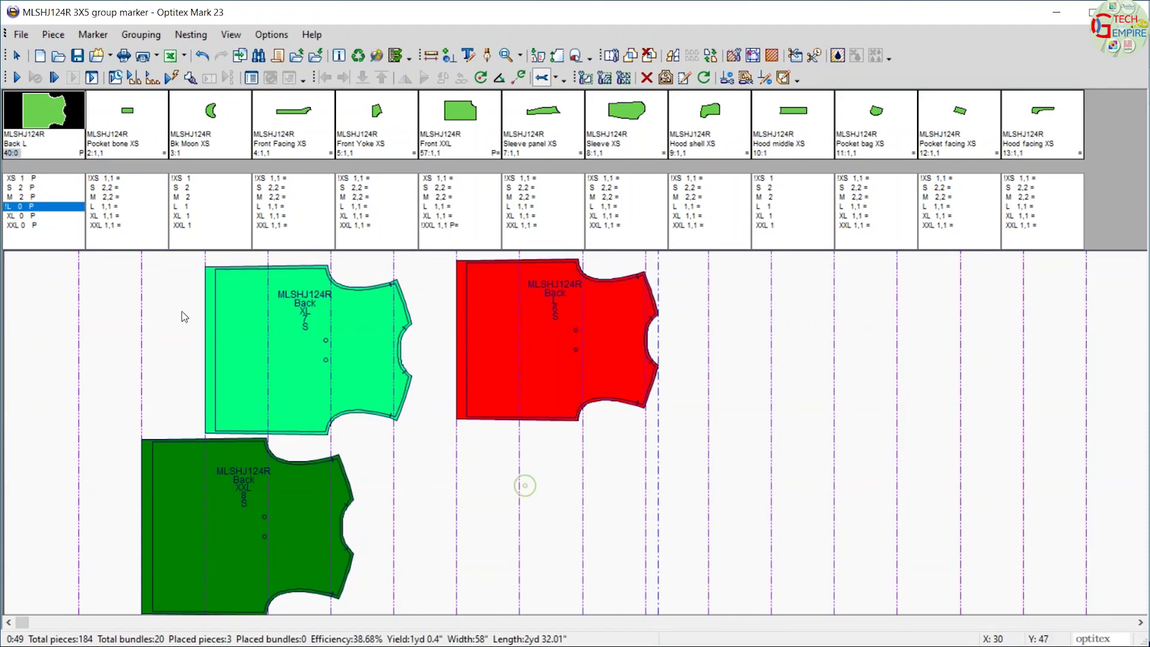
left_click(549, 506)
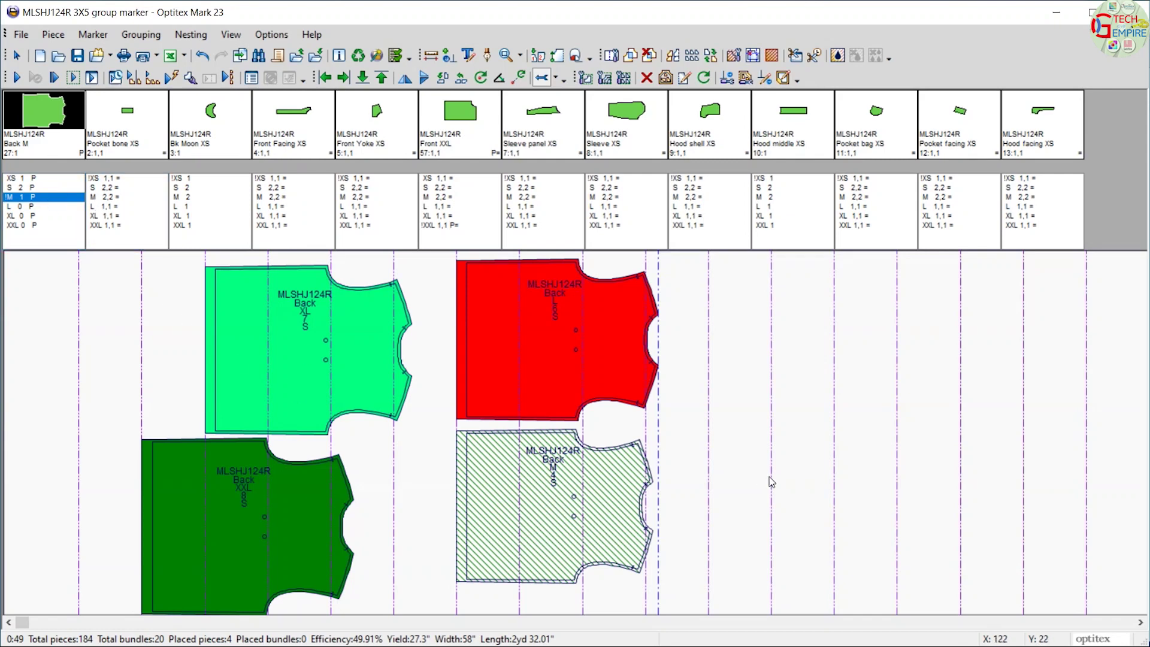
left_click(782, 466)
Add the second Back M and Back S at right, M pushed to the bottom edge (48.85%)
left_click(36, 198)
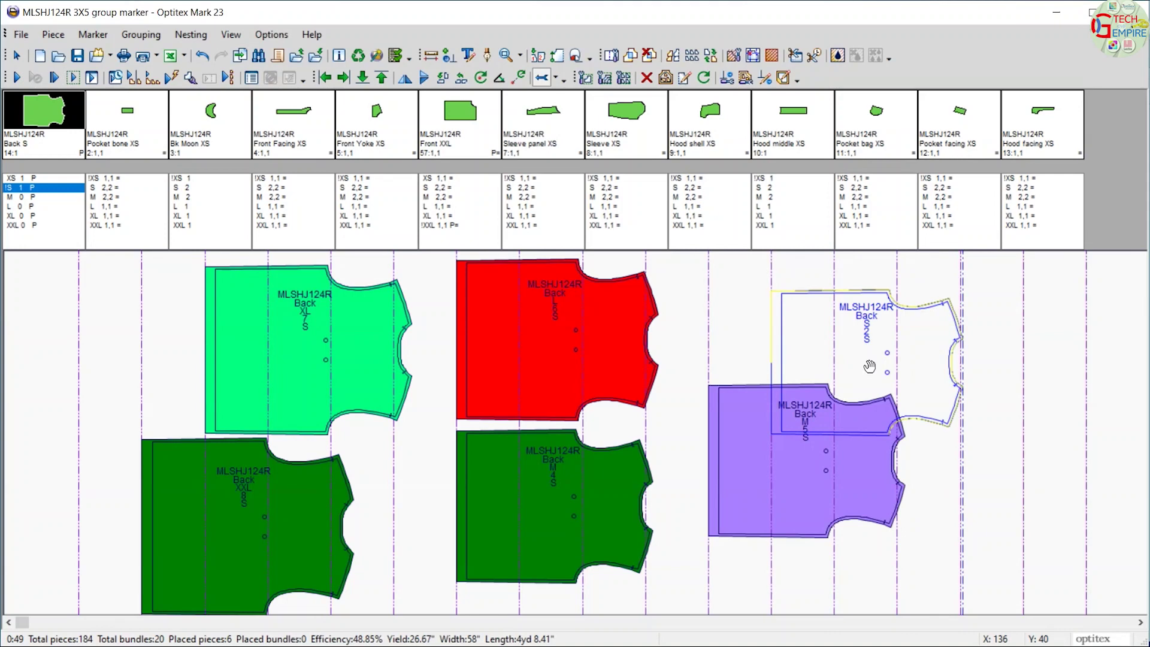
left_click(869, 364)
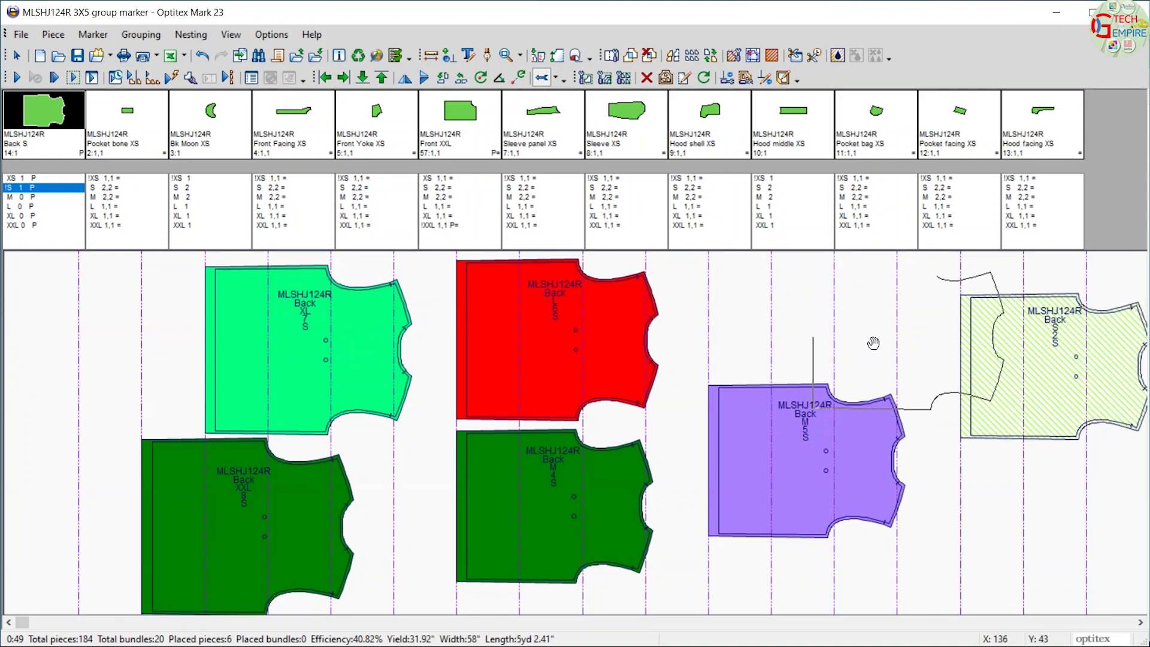
left_click(892, 317)
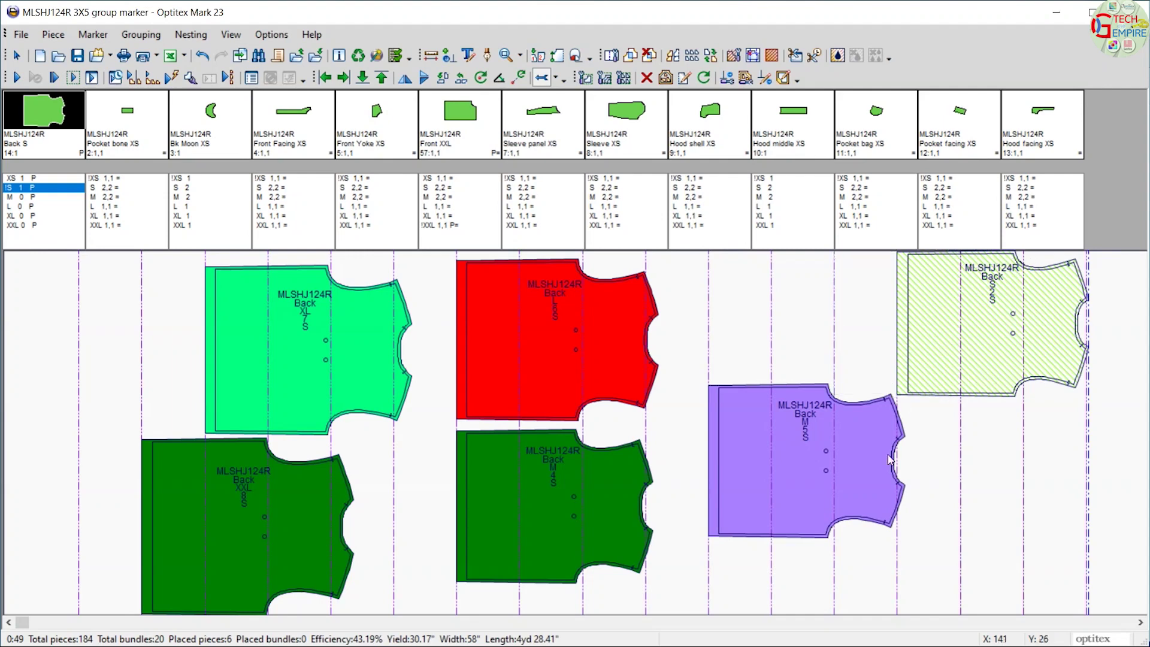
left_click_drag(893, 454, 892, 532)
left_click(945, 373)
left_click_drag(945, 373, 773, 377)
left_click_drag(360, 341, 62, 302)
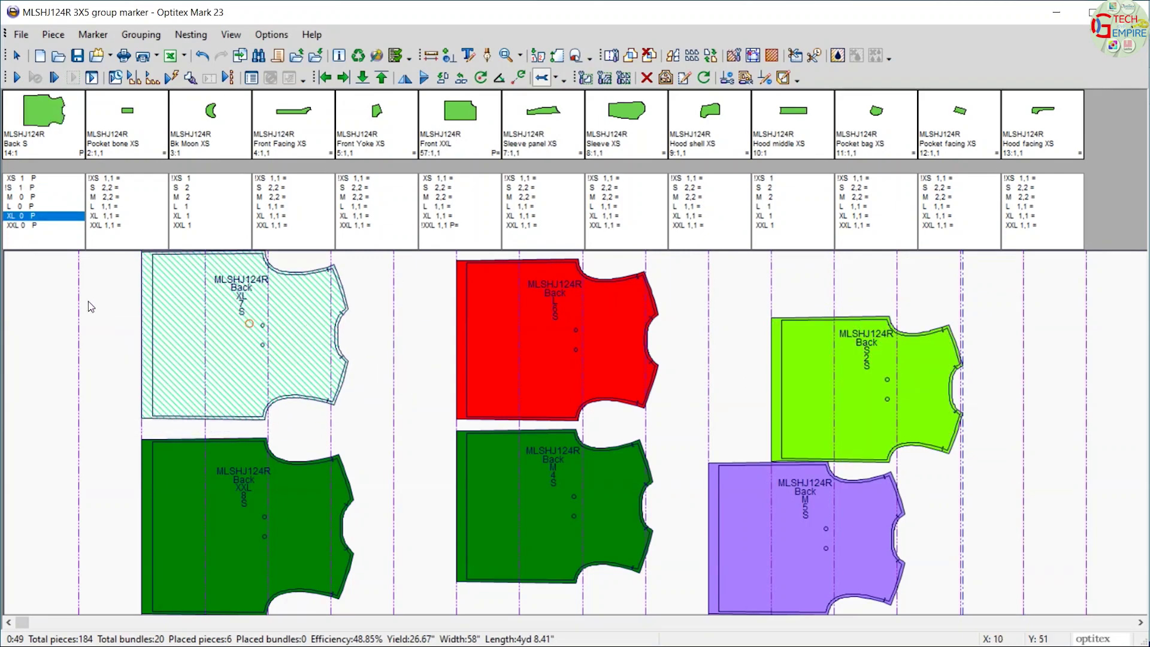
Shift the XL, XXL, M, L and lime Back pieces left into stripe-aligned columns
left_click_drag(267, 345, 140, 346)
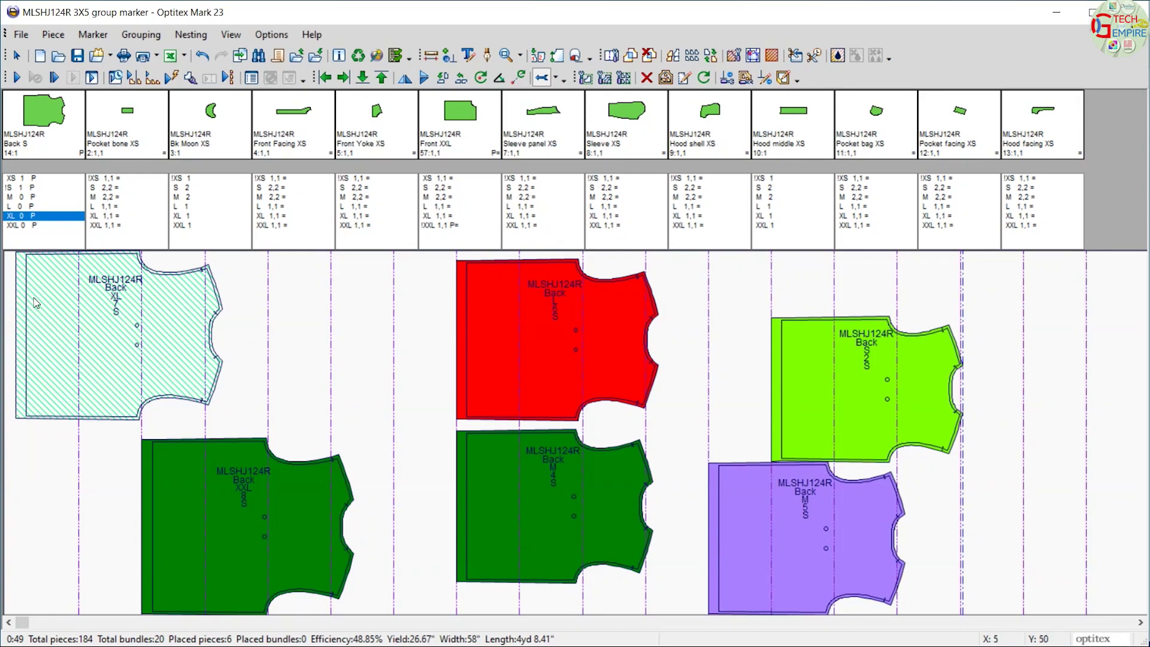
left_click_drag(173, 497, 78, 490)
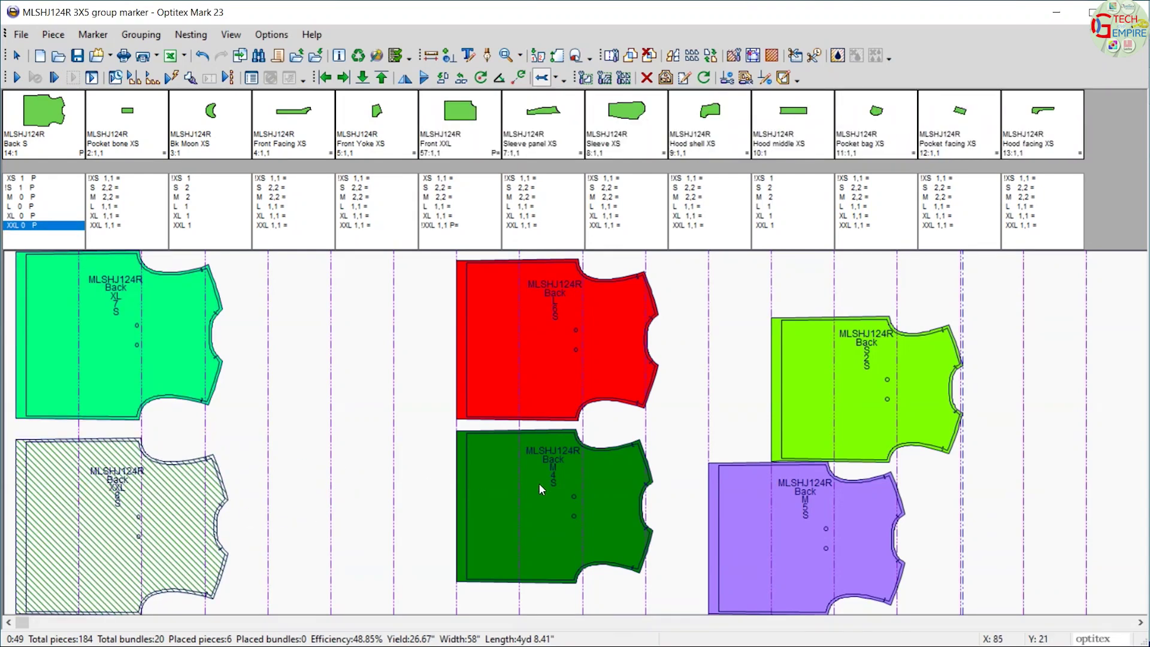
left_click_drag(537, 483, 307, 519)
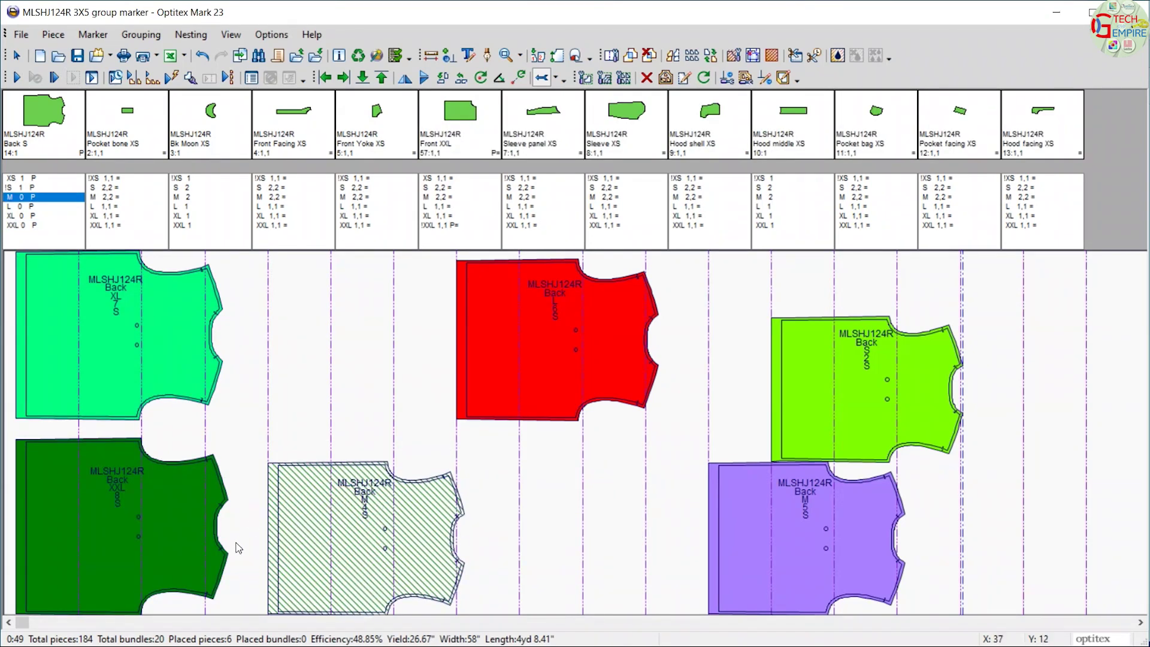
left_click_drag(303, 533, 269, 535)
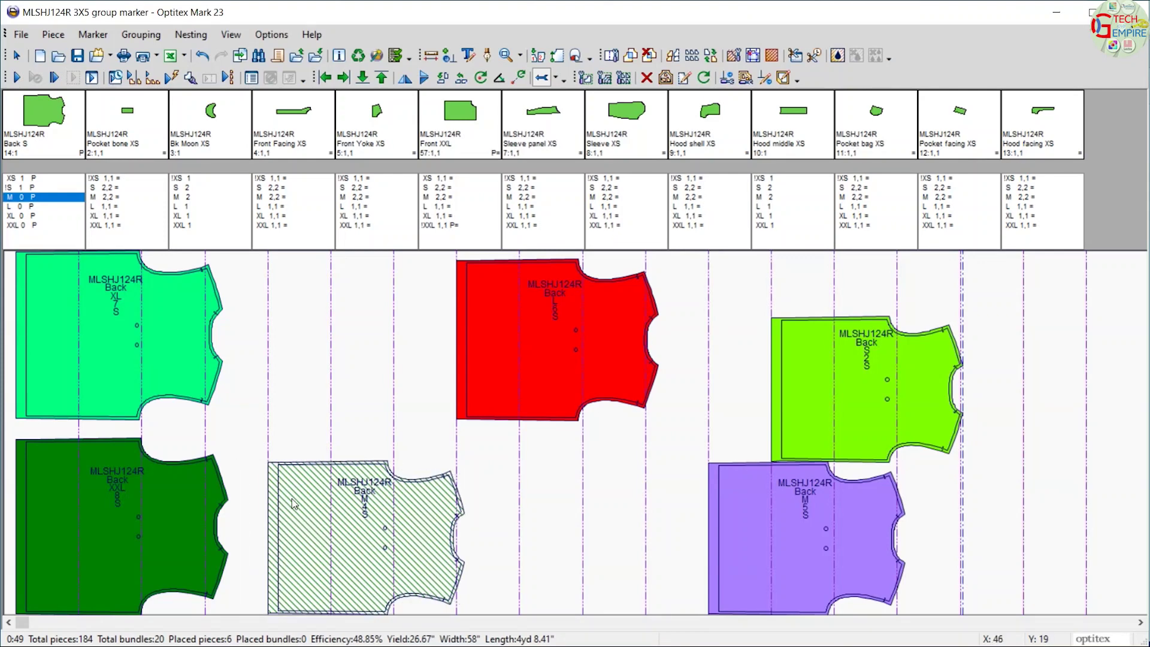
left_click_drag(488, 374, 300, 414)
mouse_move(695, 533)
left_mouse_down()
mouse_move(613, 497)
mouse_move(535, 552)
left_mouse_up()
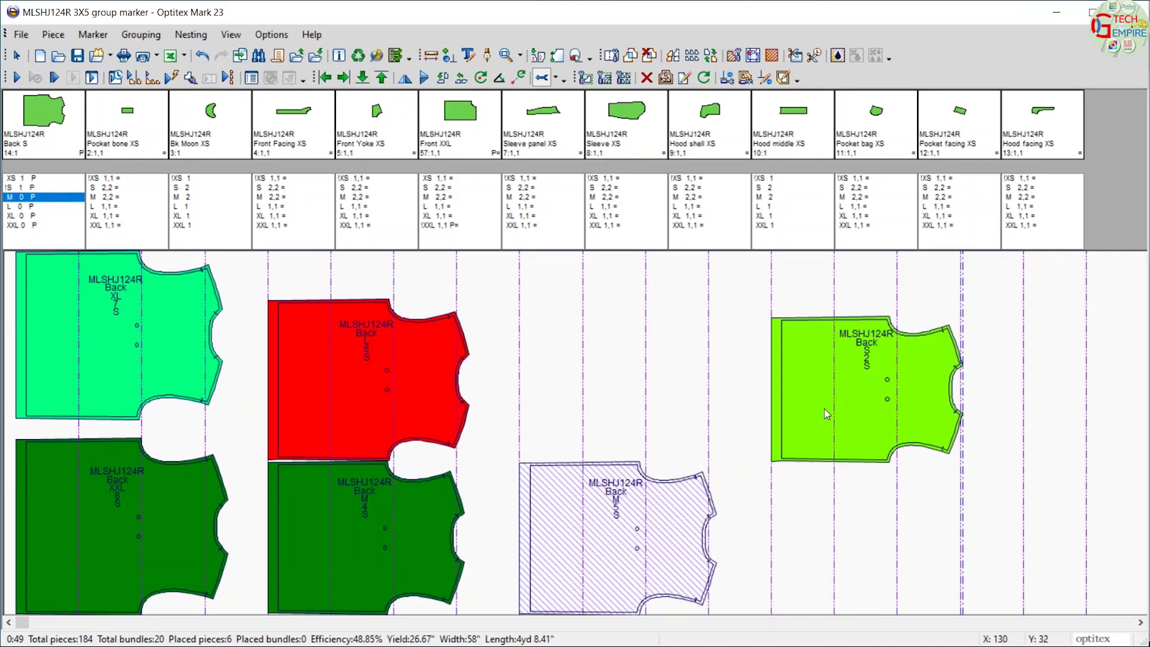
mouse_move(825, 409)
left_mouse_down()
mouse_move(584, 379)
mouse_move(498, 445)
left_mouse_up()
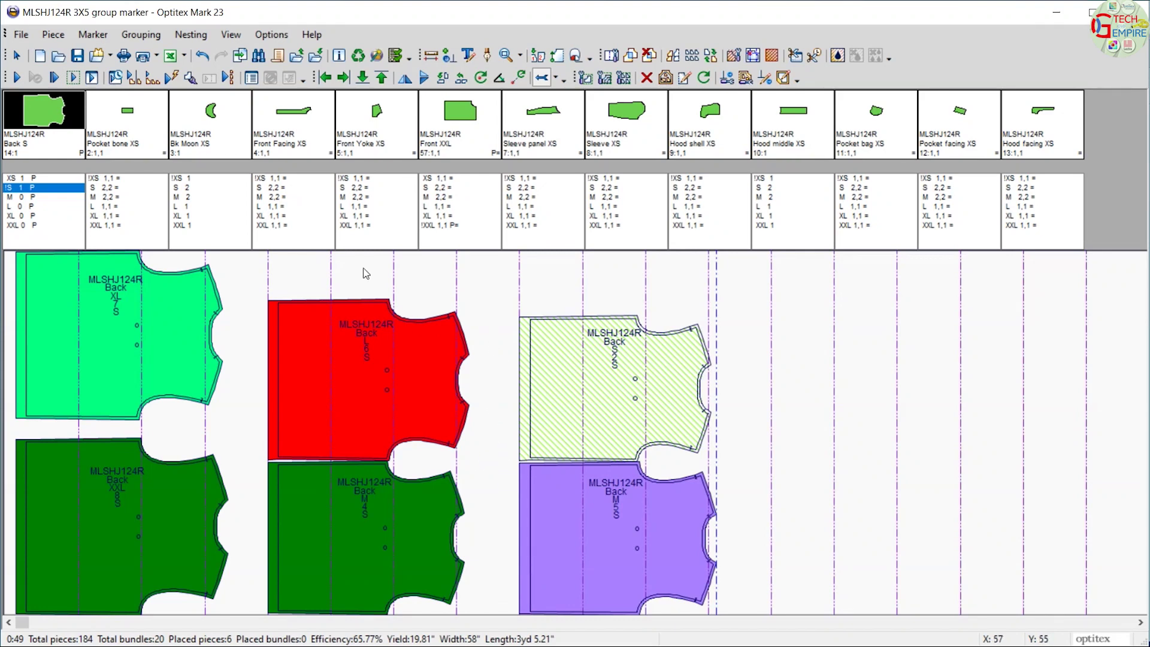
Try the Bk Moon XXL piece below the red back, then return it to the unplaced list
mouse_move(183, 225)
left_mouse_down()
mouse_move(503, 387)
mouse_move(475, 475)
left_mouse_up()
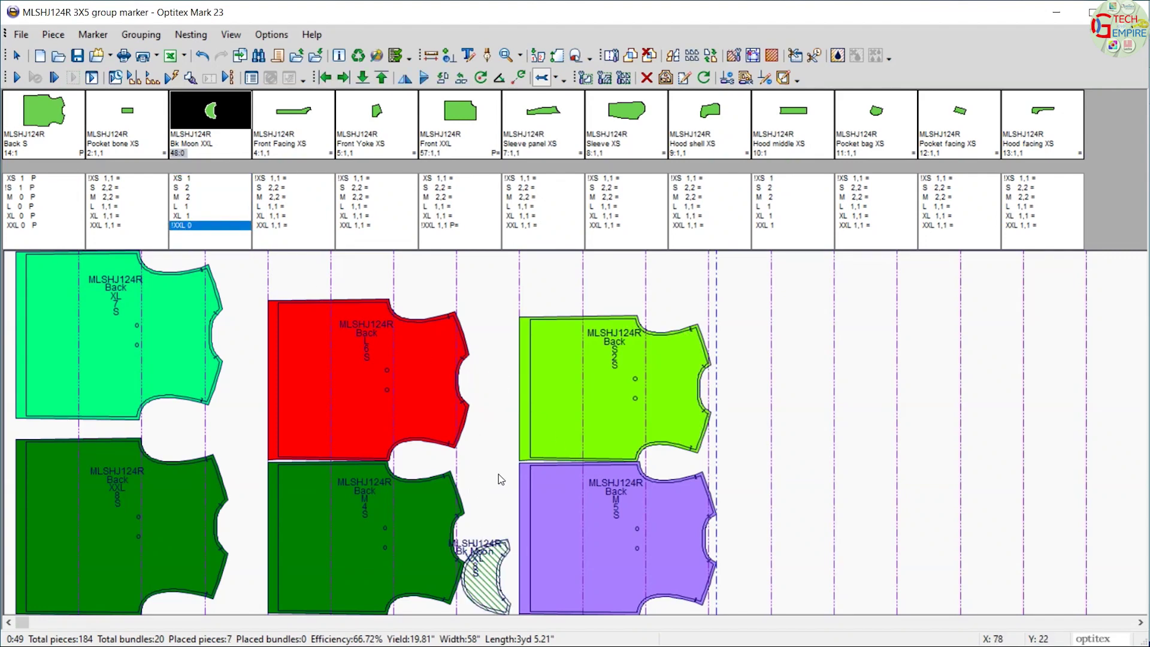
left_click(499, 472)
double_click(492, 551)
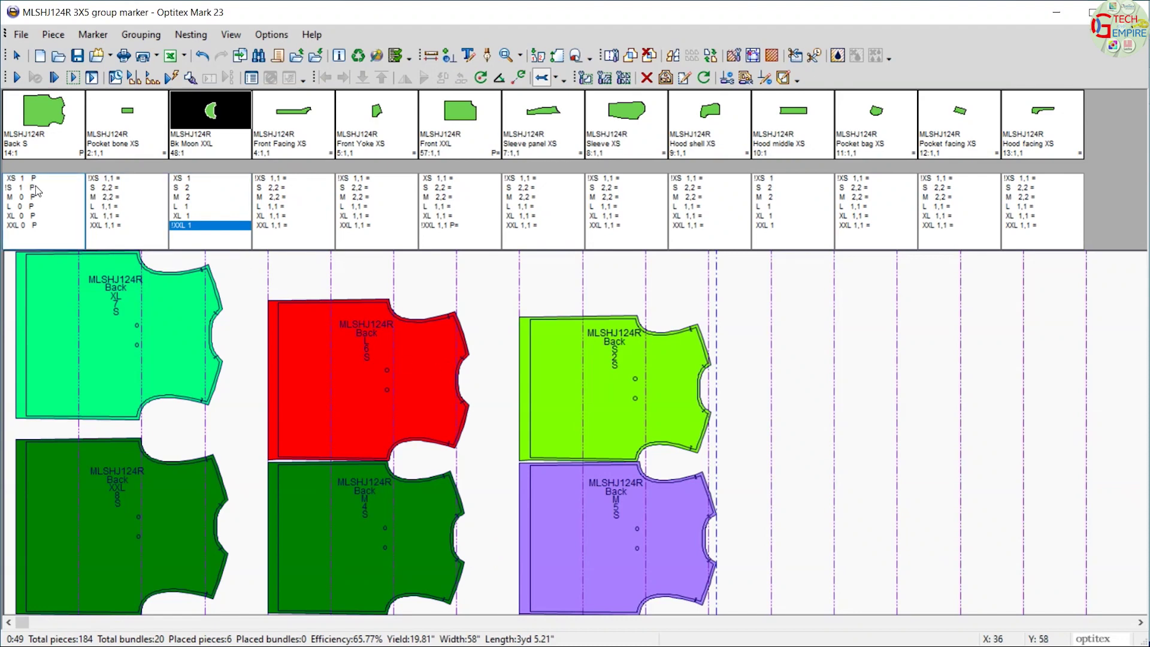
Add Back S at the lower right and Back XS above the purple back
left_click(36, 191)
left_click(863, 383)
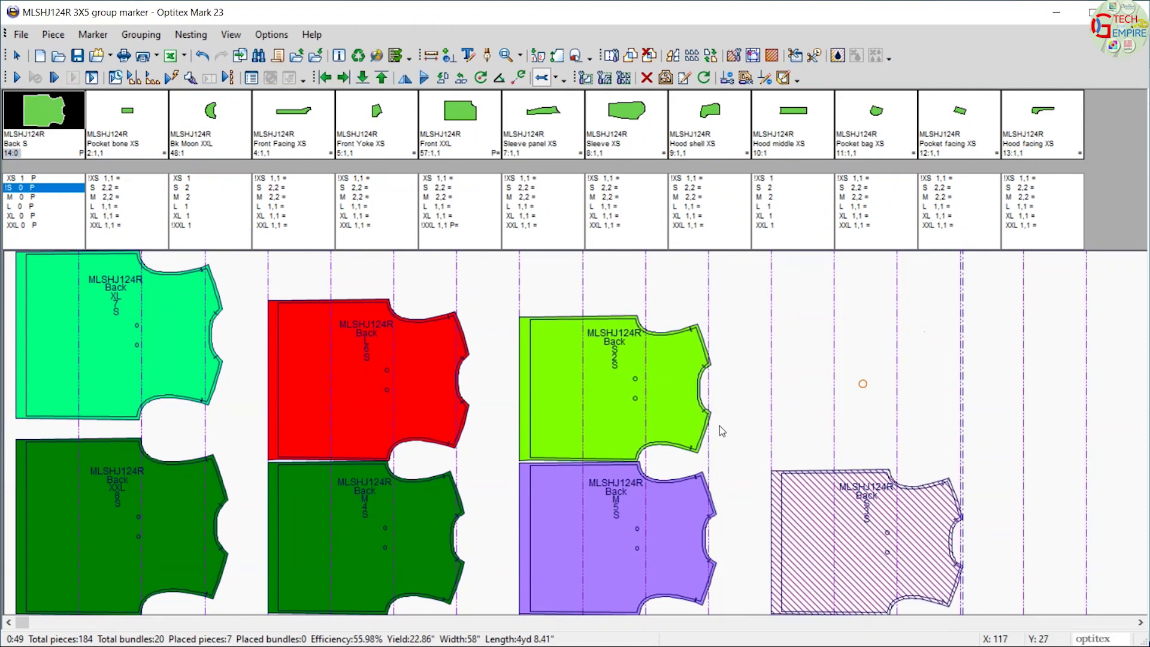
left_click(36, 178)
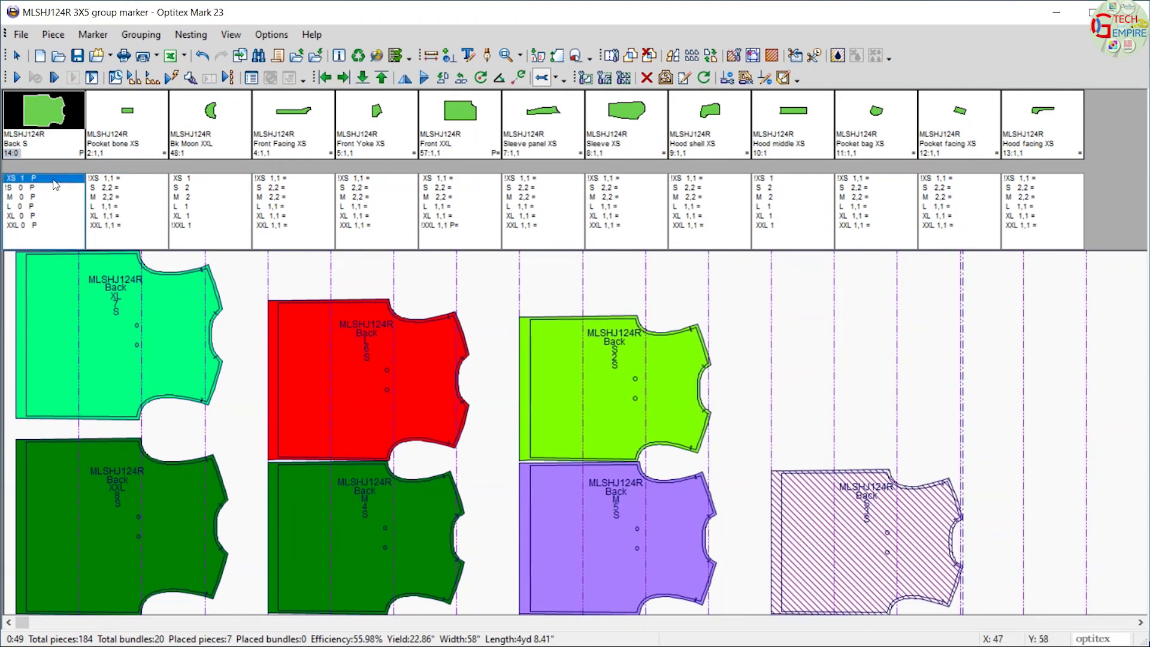
left_click(867, 348)
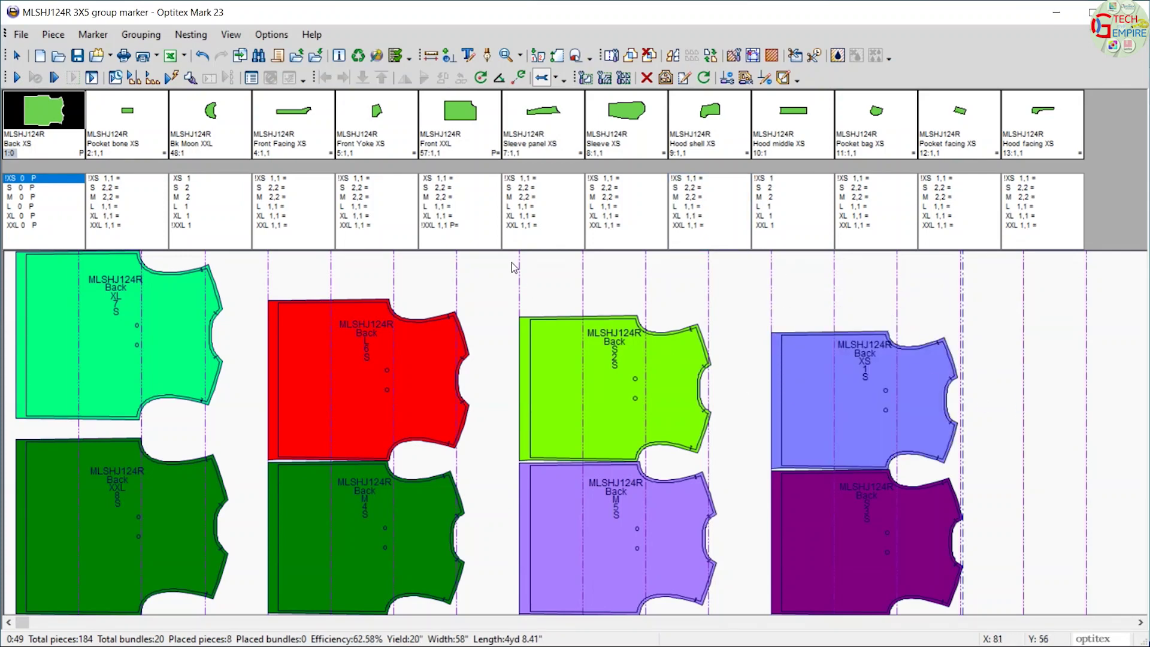
left_click(446, 226)
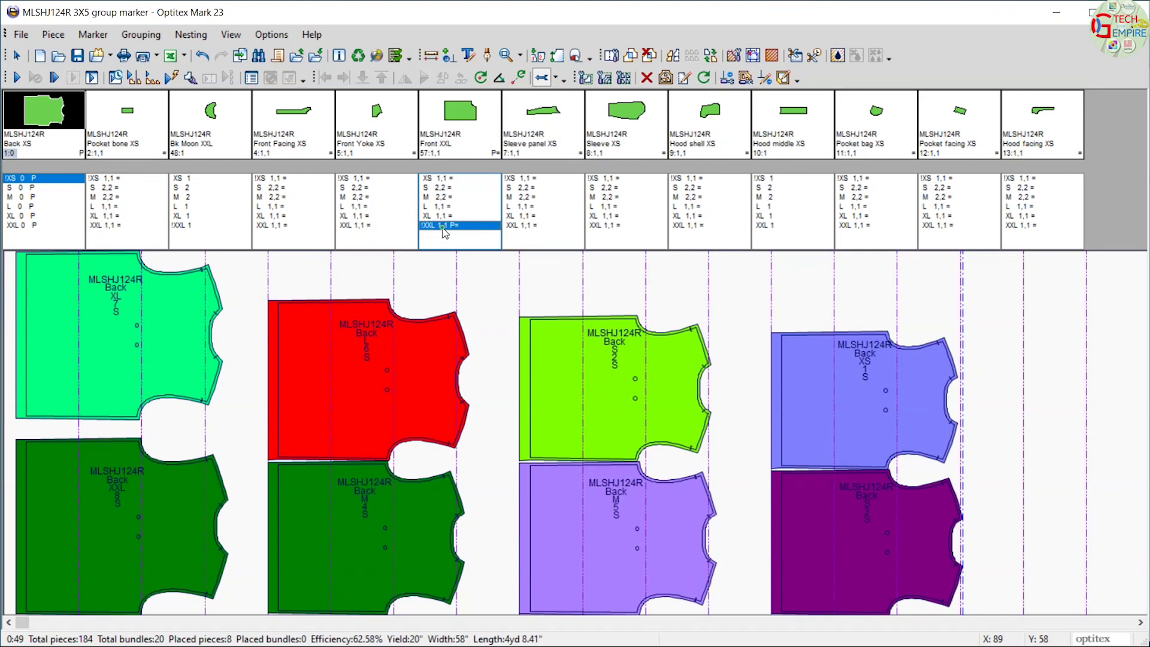
Place two Front XXL pieces at the top of the rightmost column
left_click(1034, 449)
left_click_drag(1032, 446, 1032, 467)
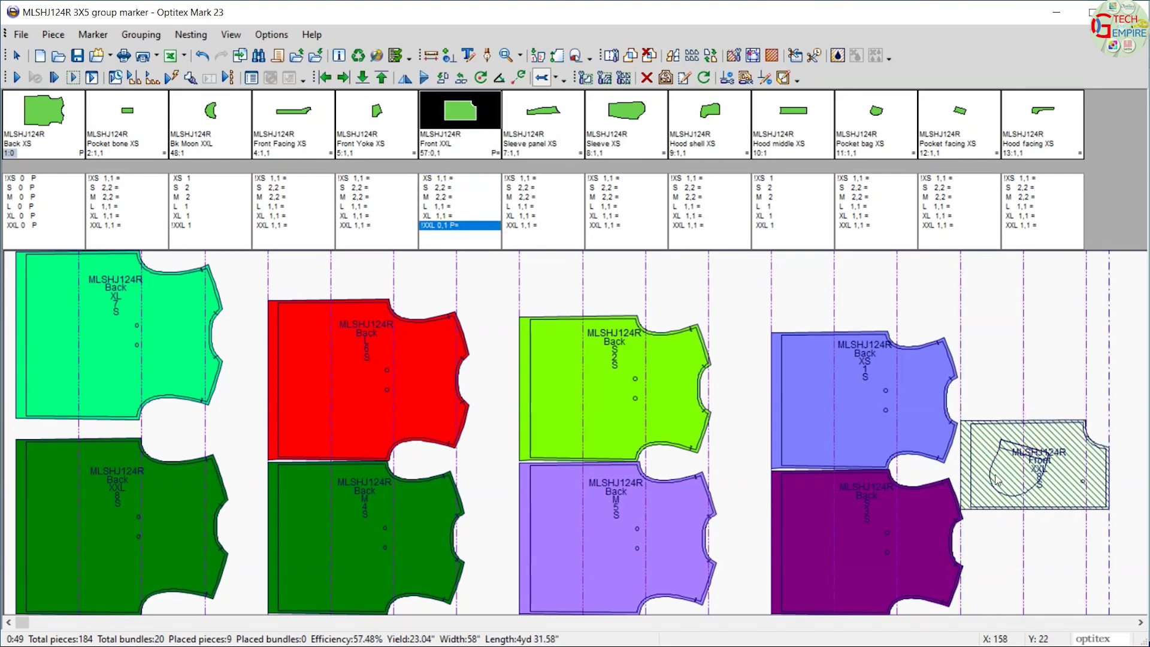
left_click_drag(981, 501, 998, 529)
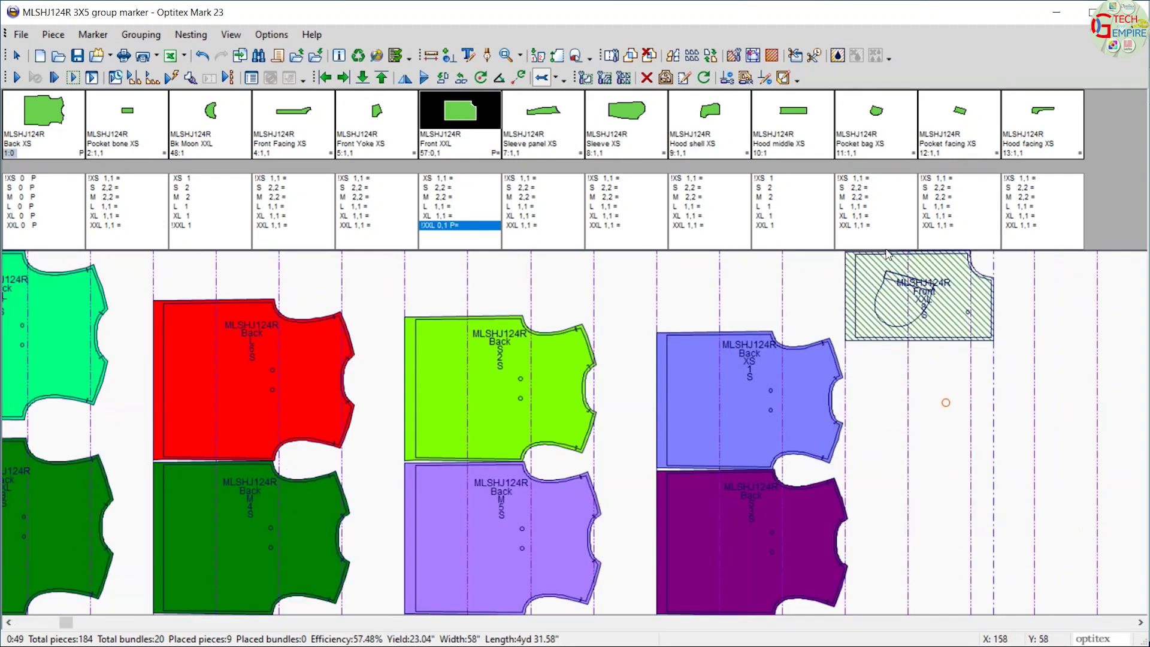
left_click_drag(1097, 530, 908, 400)
left_click(909, 400)
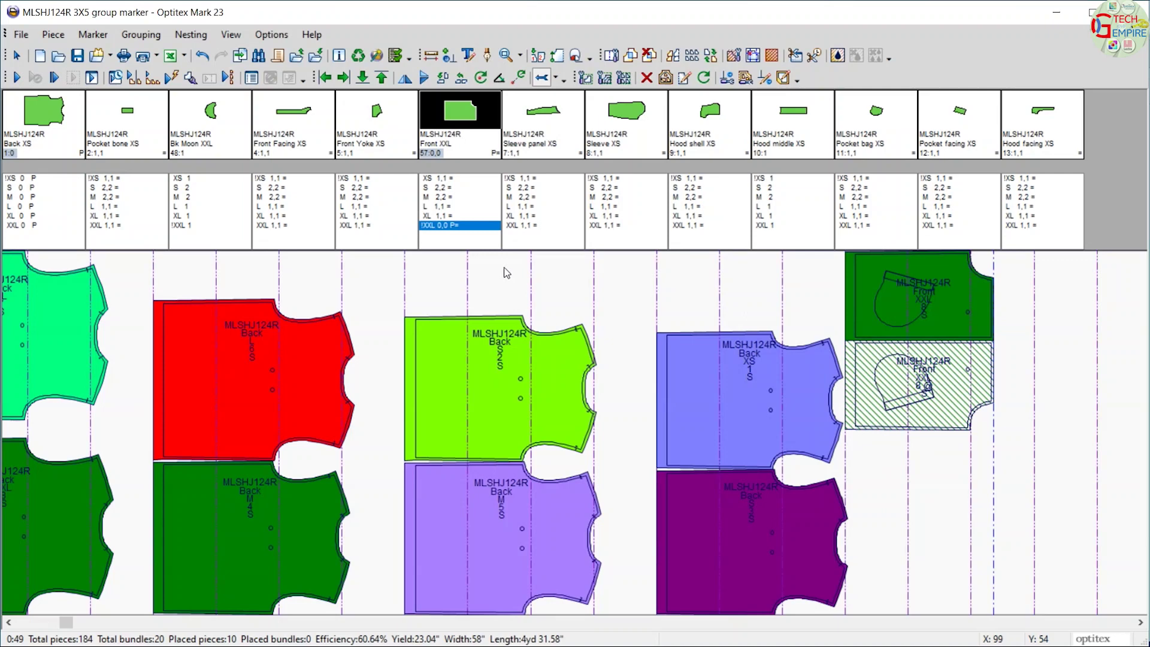
Stack the Front XL pieces below the Front XXL pieces in the right column
left_click(449, 218)
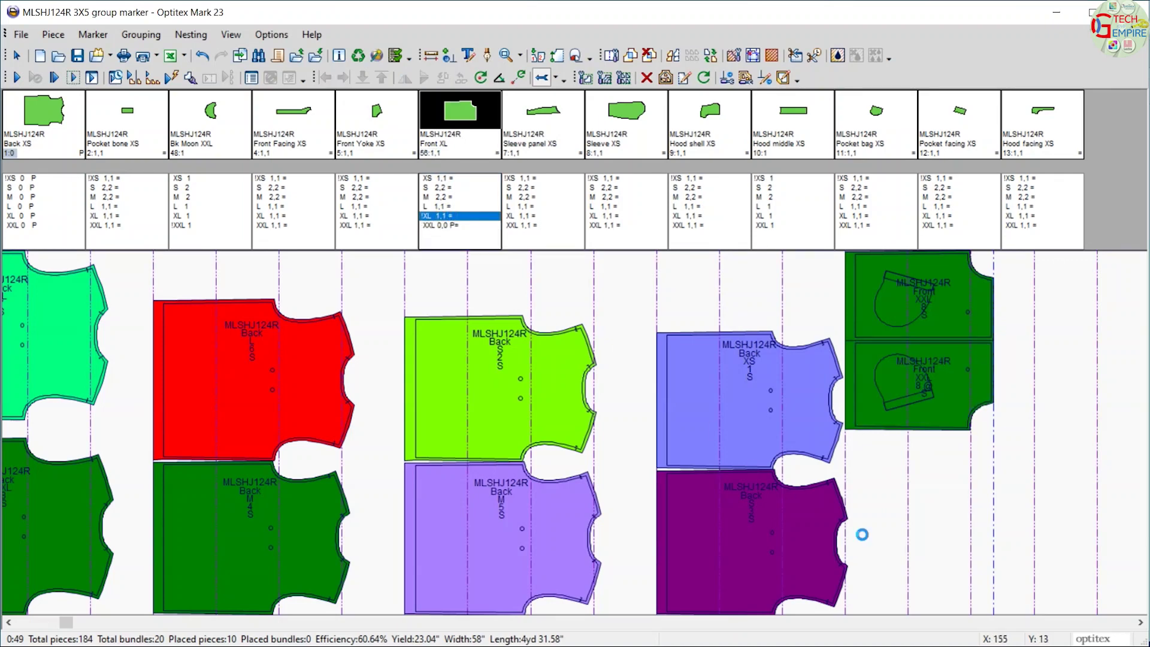
left_click_drag(448, 217, 985, 542)
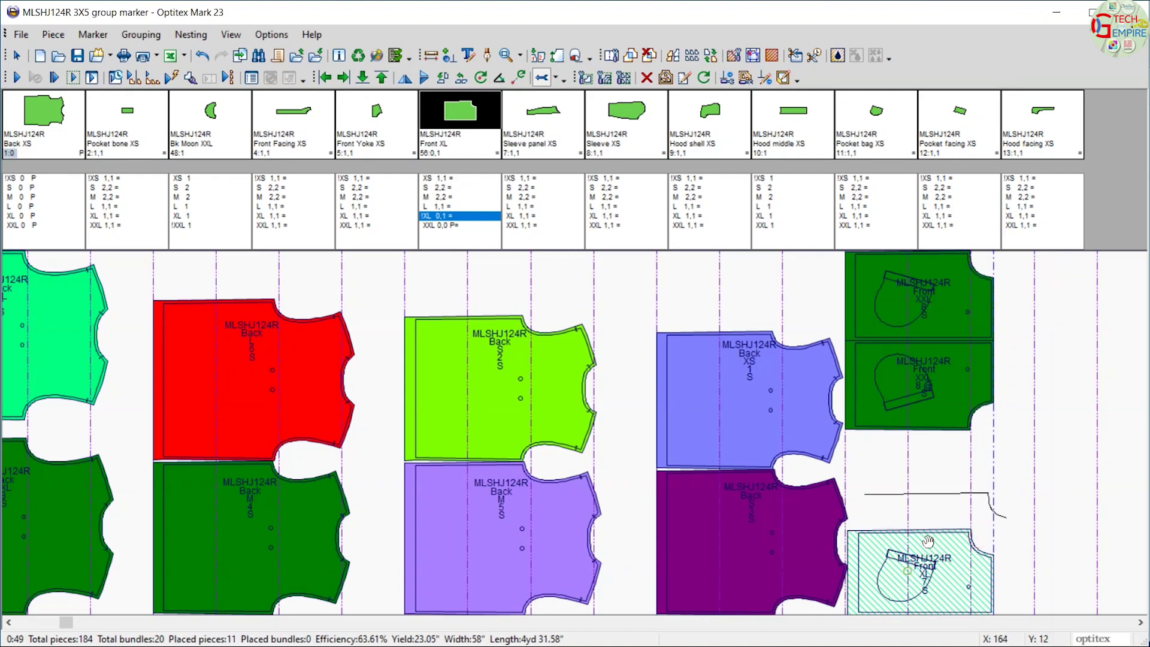
left_click_drag(986, 542, 952, 535)
mouse_move(910, 401)
left_mouse_down()
mouse_move(928, 412)
mouse_move(945, 398)
left_mouse_up()
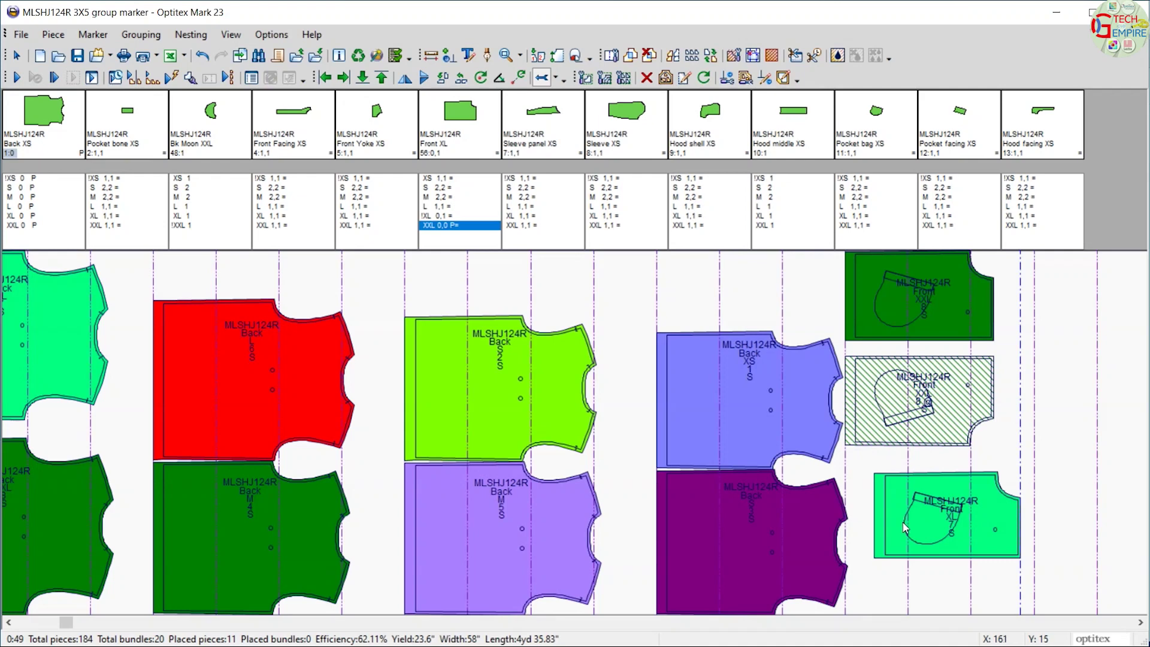
left_click_drag(952, 503, 970, 573)
left_click(970, 574)
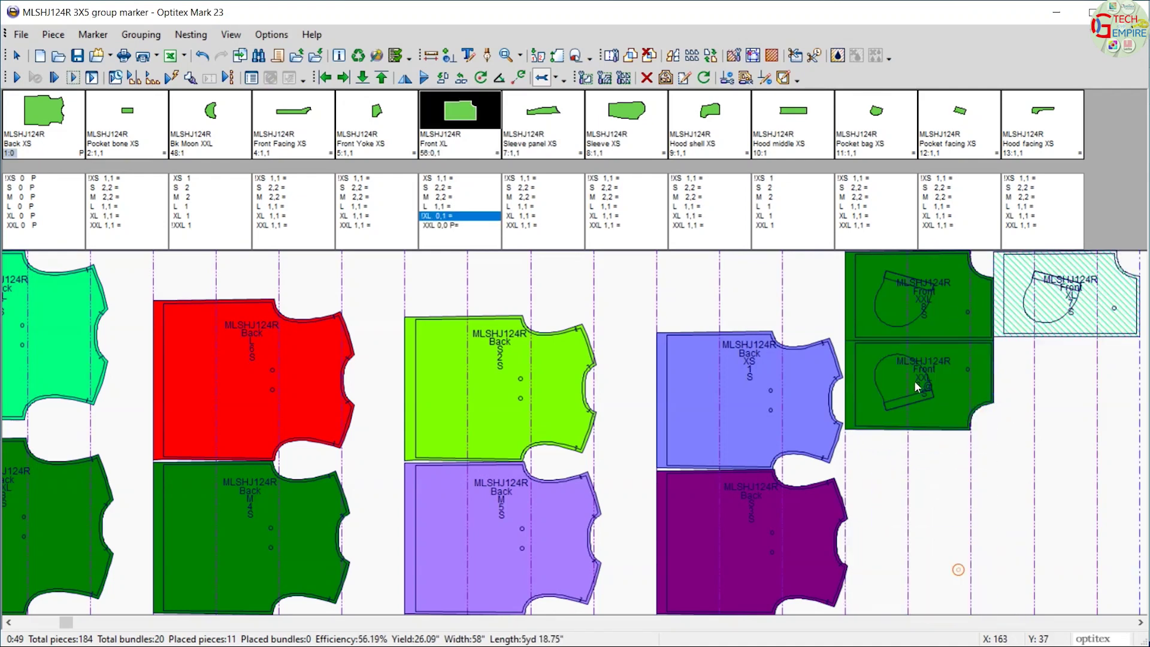
mouse_move(1059, 320)
left_mouse_down()
mouse_move(1020, 408)
mouse_move(930, 525)
left_mouse_up()
left_click(930, 526)
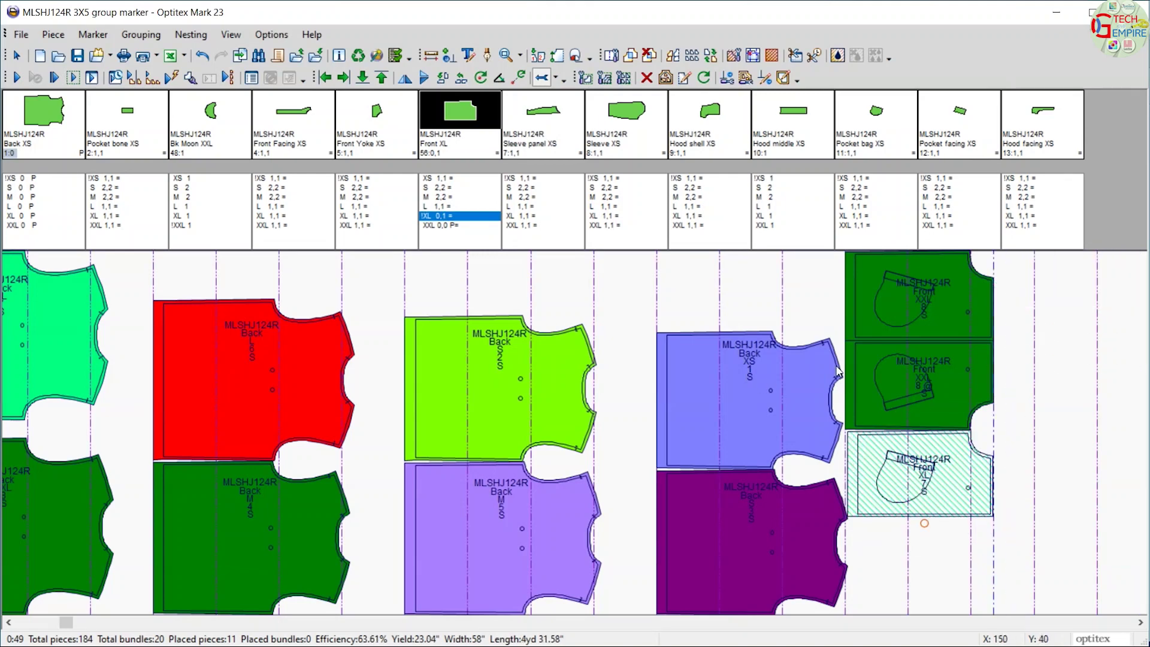
left_click(924, 578)
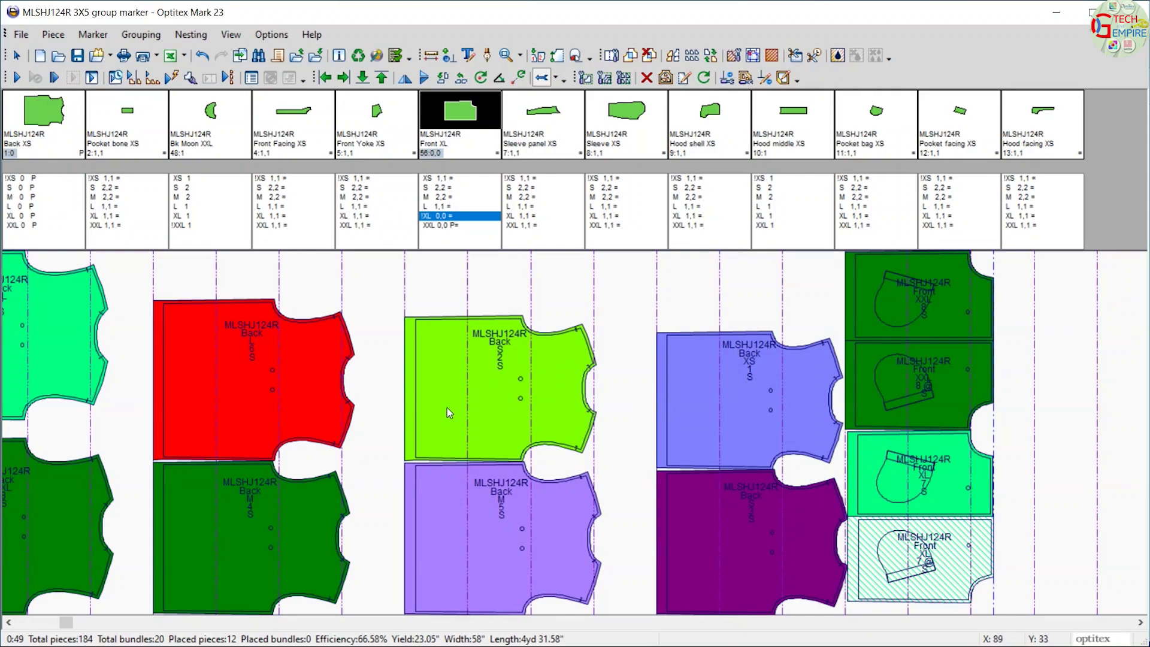
scroll(446, 408, "left", 2)
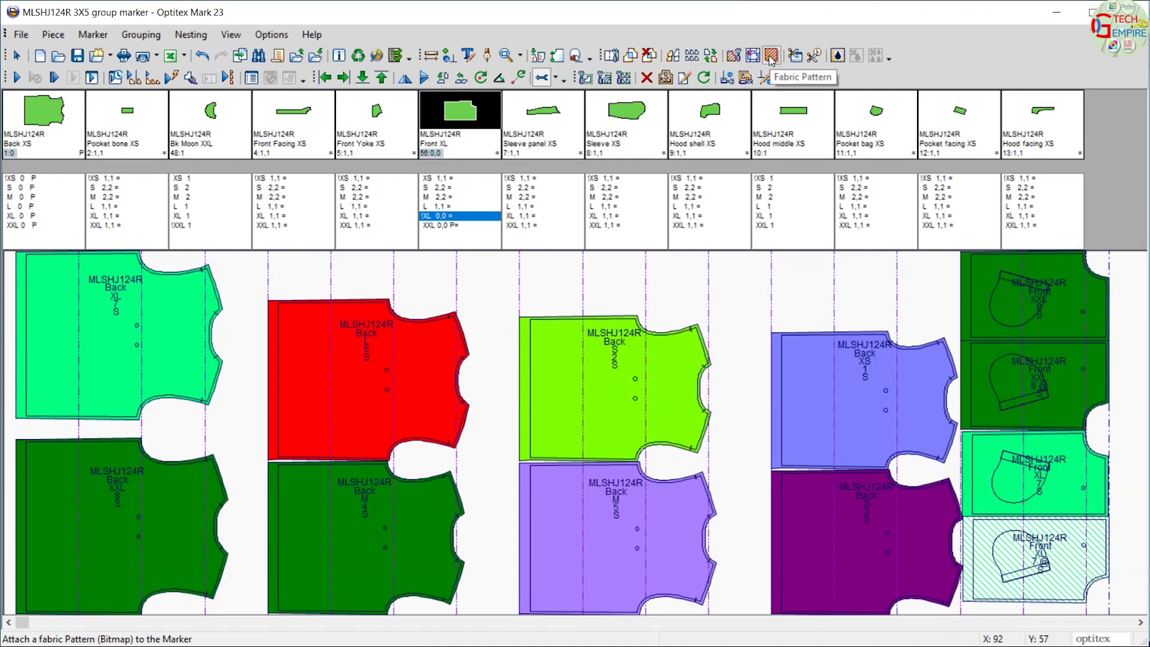
Set the stripe start point Y to 12 in Stripe definitions, then select Pocket bag XXL
left_click(733, 55)
left_click(542, 202)
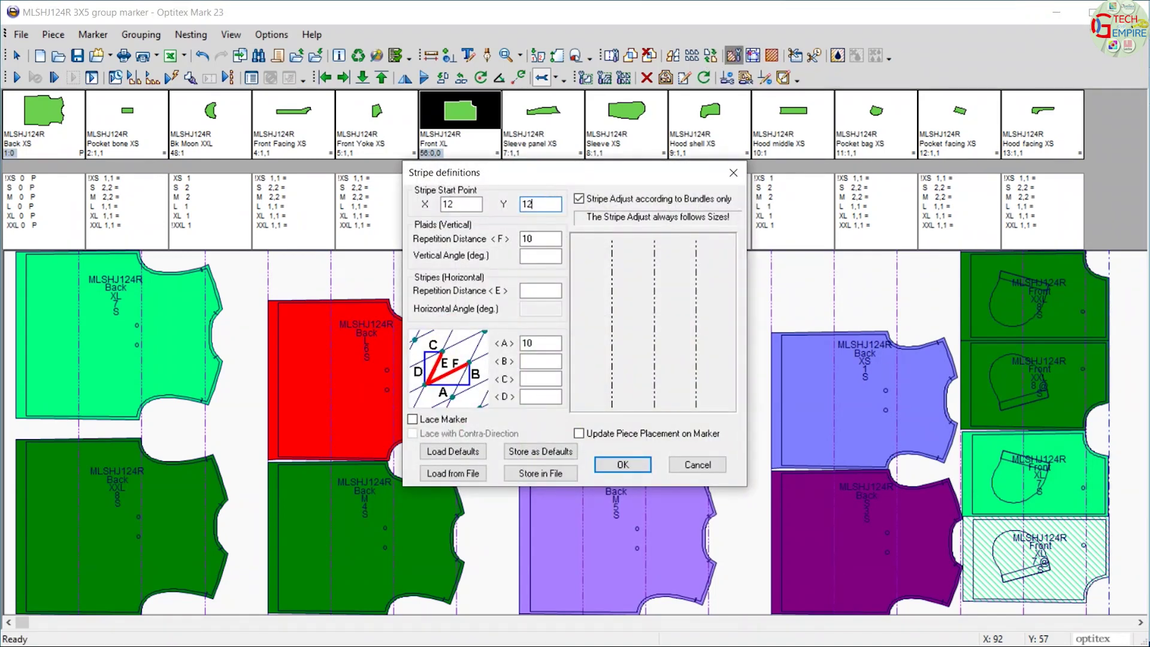
left_click(604, 471)
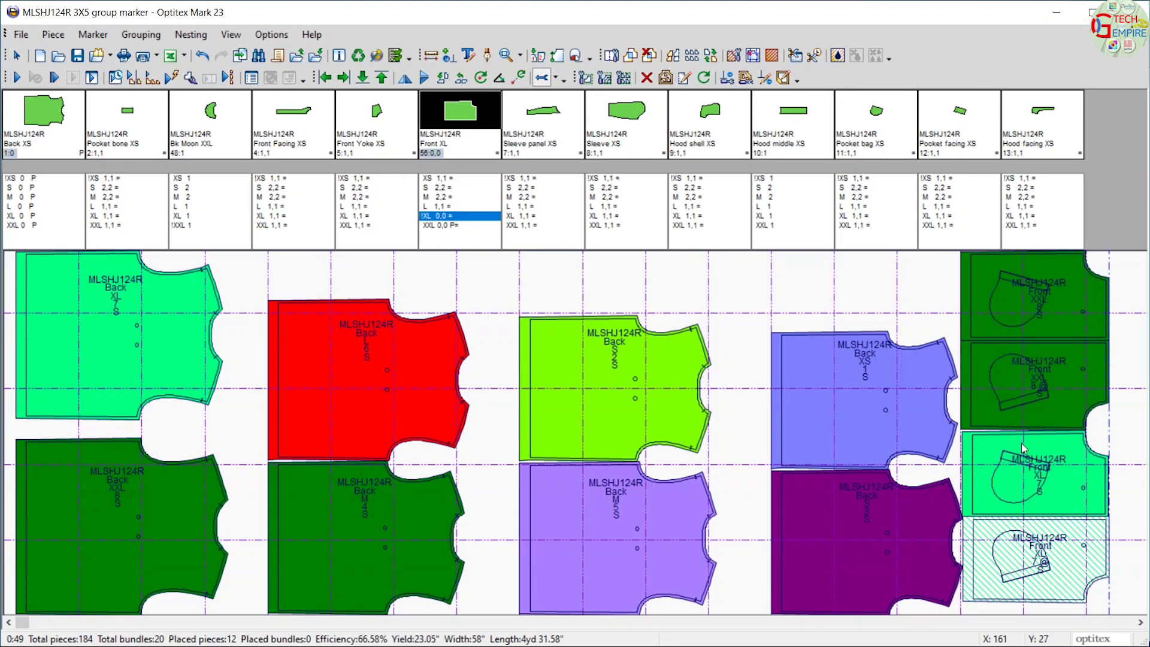
left_click(860, 225)
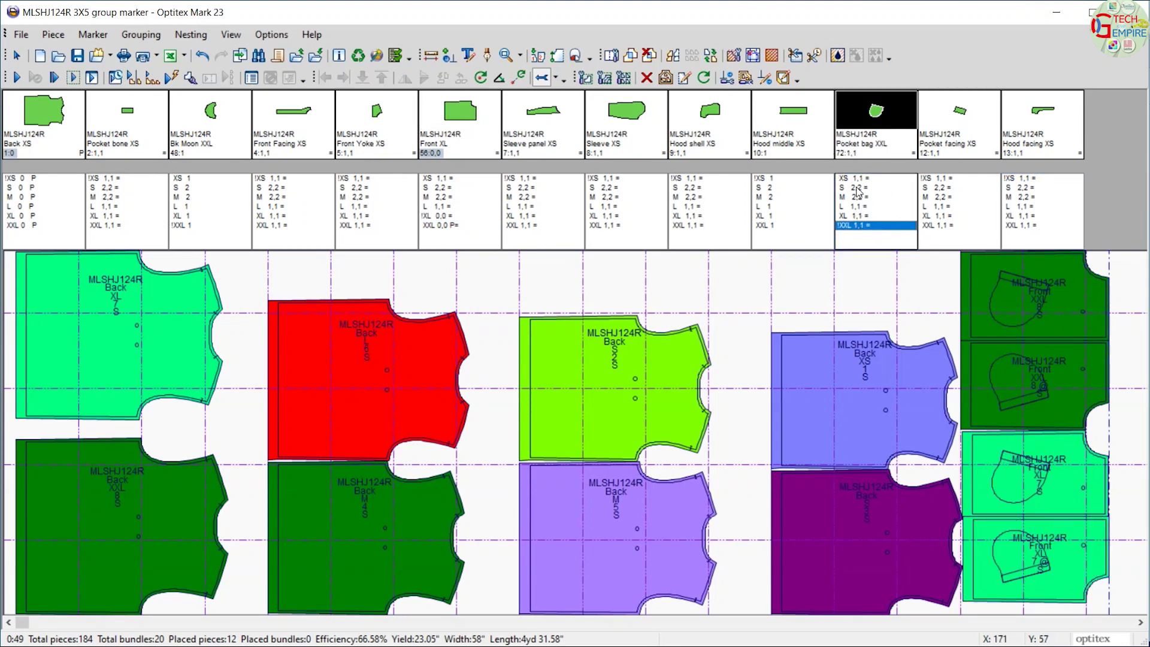
Relate Pocket bone XXL to stripes with Use X, Use Y and zero offset, then place it
left_click(770, 226)
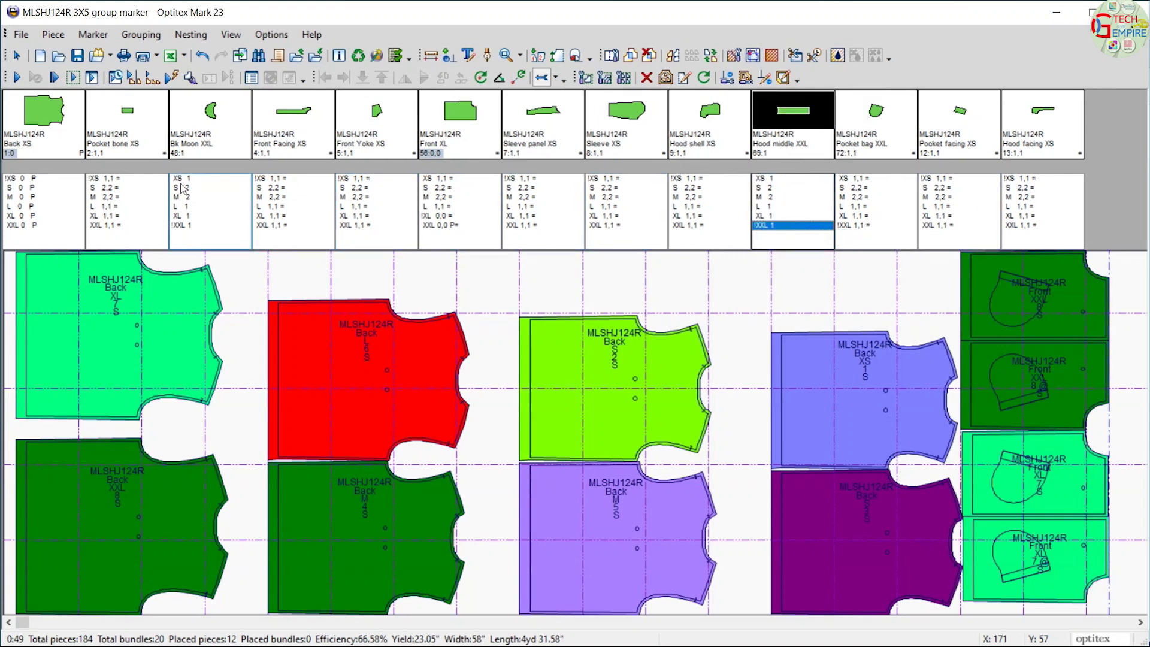
left_click(116, 226)
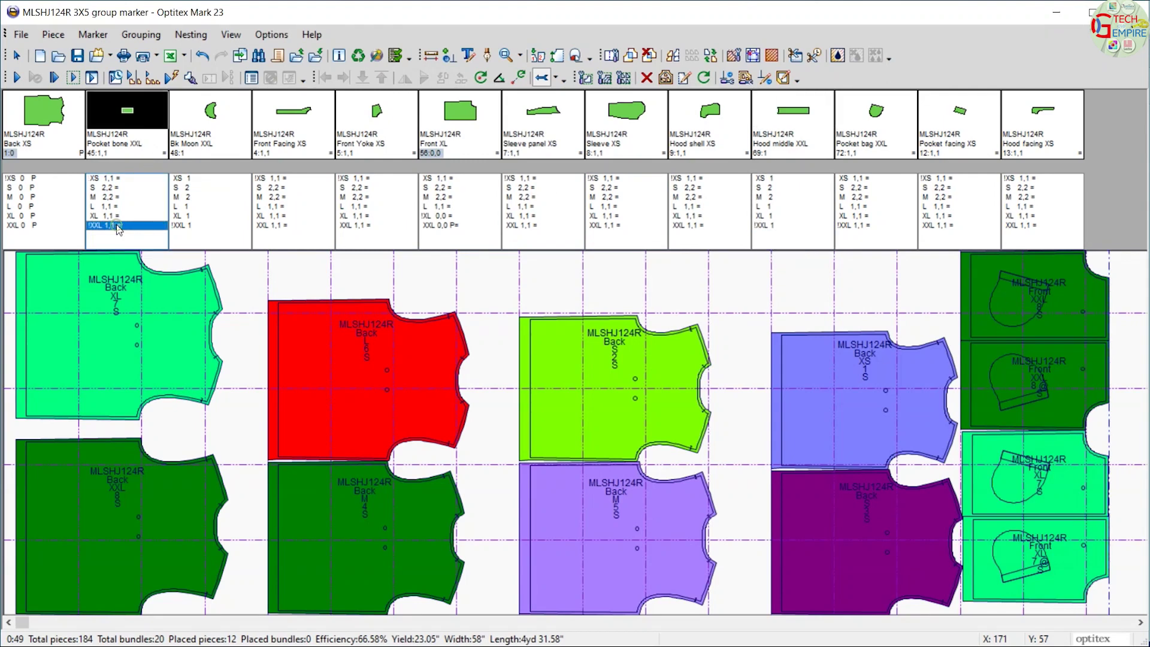
left_click(753, 55)
left_click(634, 286)
left_click(637, 272)
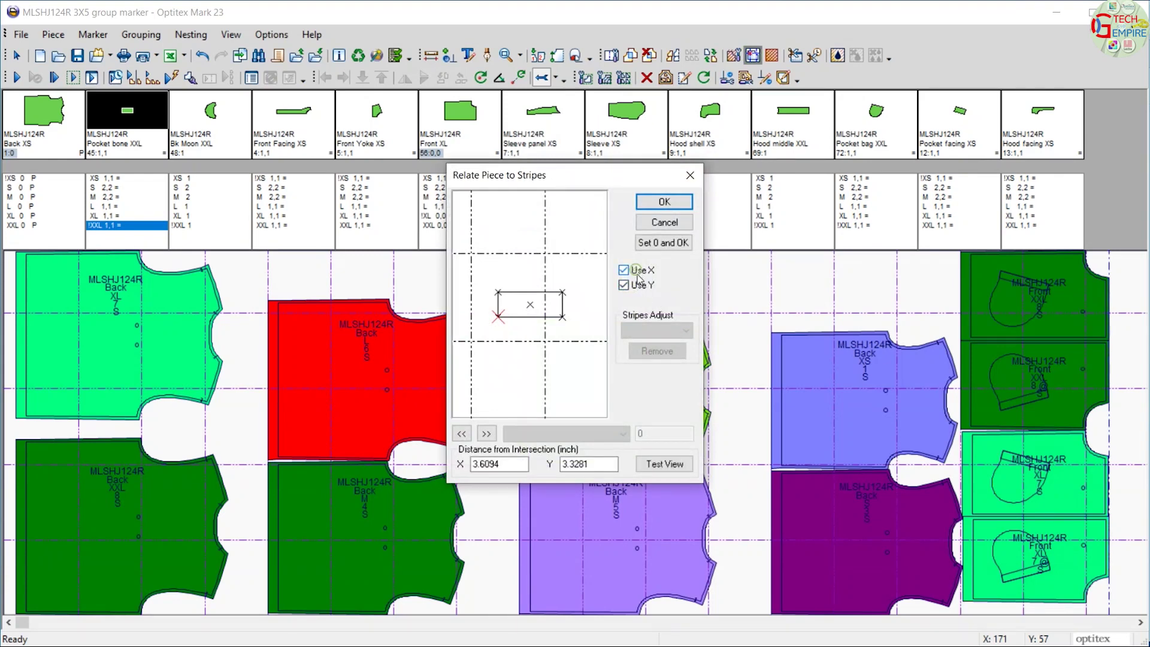
left_click(672, 247)
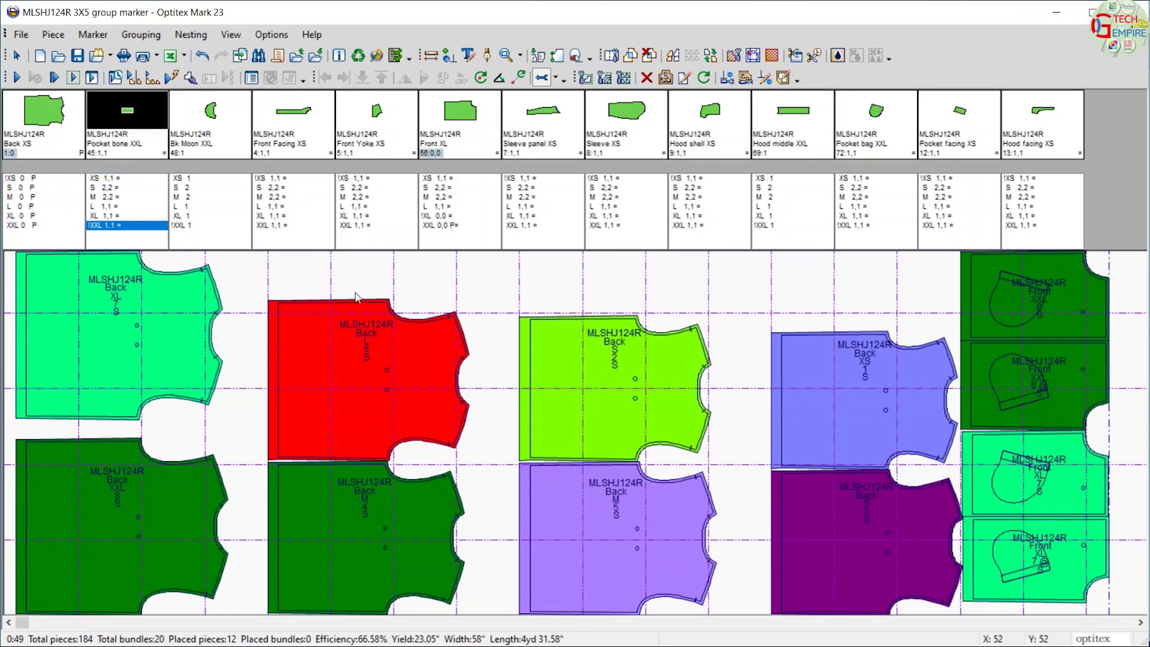
left_click_drag(140, 243, 729, 302)
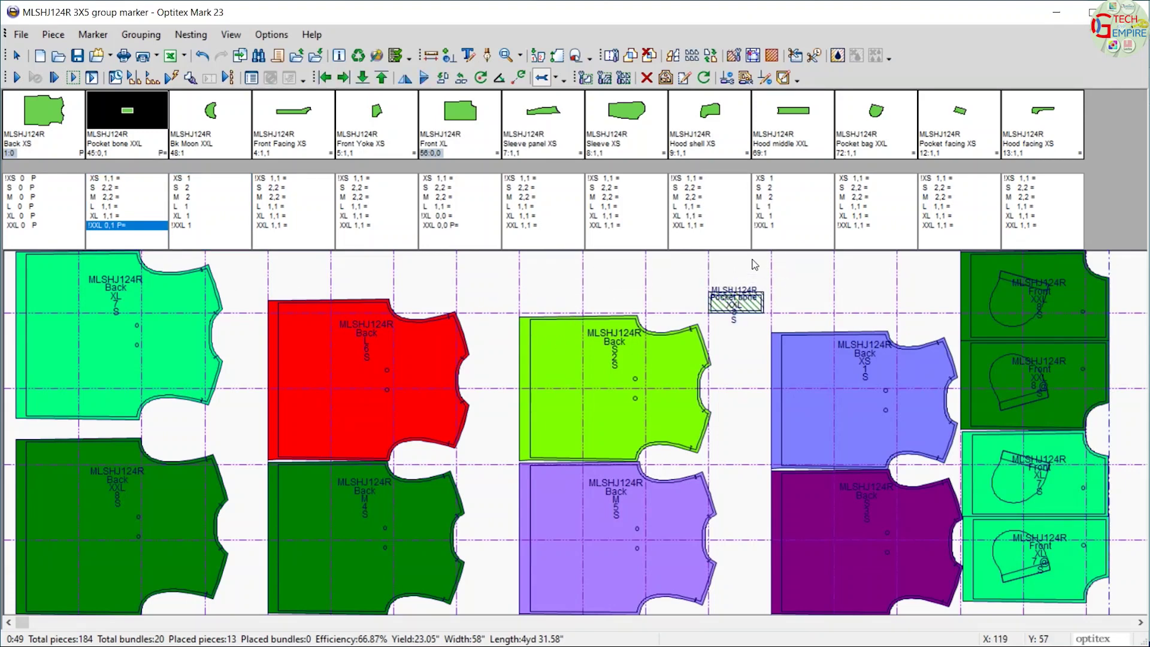
Move the Pocket bone XXL rightward until it sits just above the blue Back XS
left_click_drag(737, 312, 742, 384)
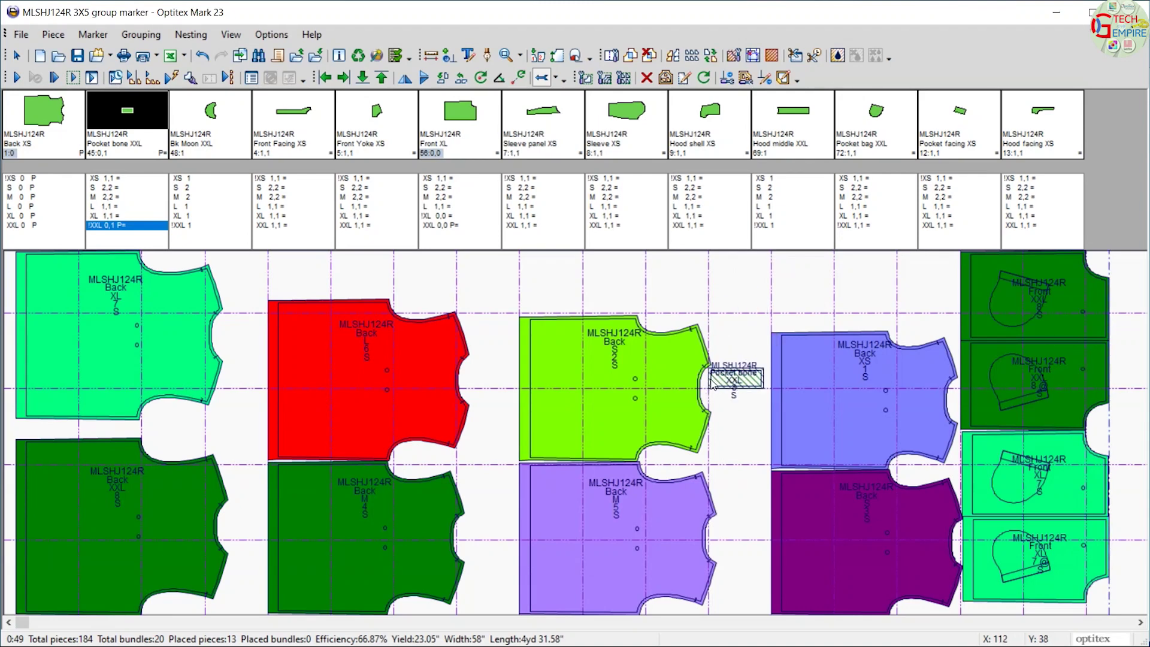
mouse_move(727, 383)
left_mouse_down()
mouse_move(743, 356)
mouse_move(727, 383)
left_mouse_up()
mouse_move(750, 388)
left_mouse_down()
mouse_move(1022, 472)
mouse_move(1038, 463)
mouse_move(793, 319)
left_mouse_up()
left_click_drag(793, 319, 772, 294)
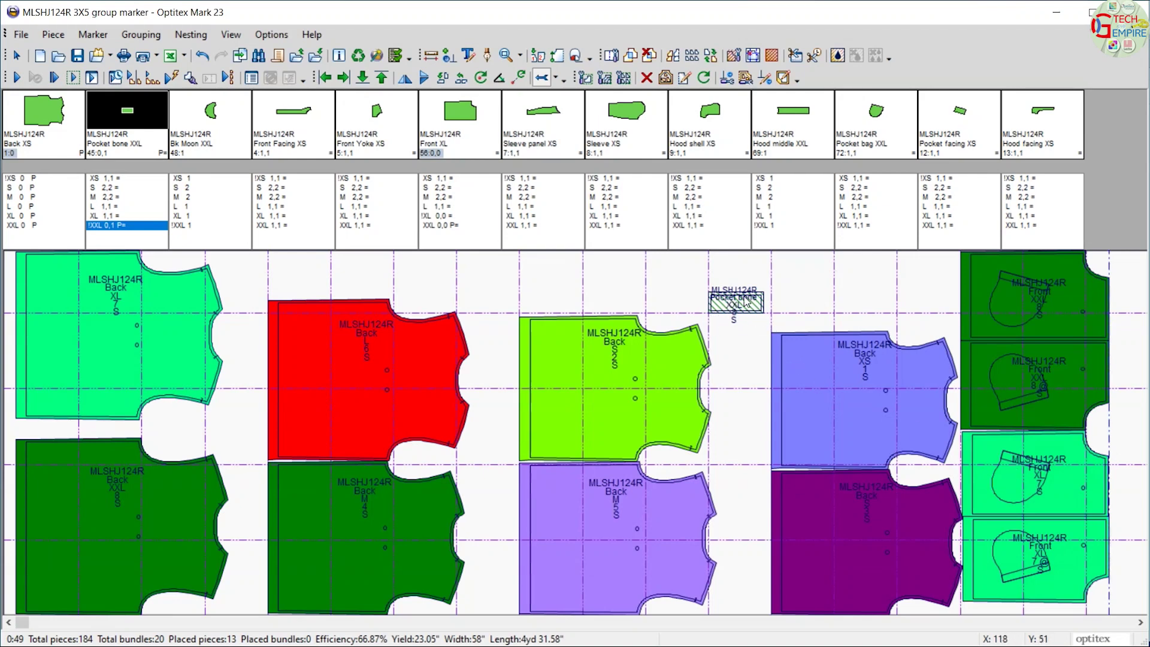
left_click_drag(746, 303, 809, 279)
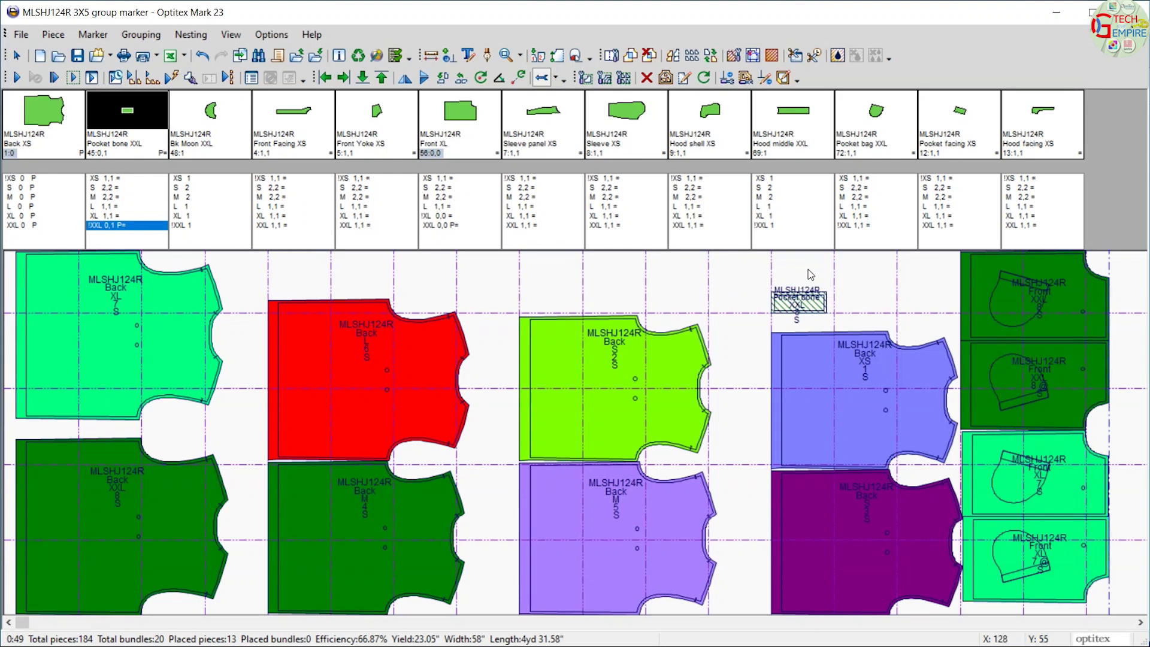